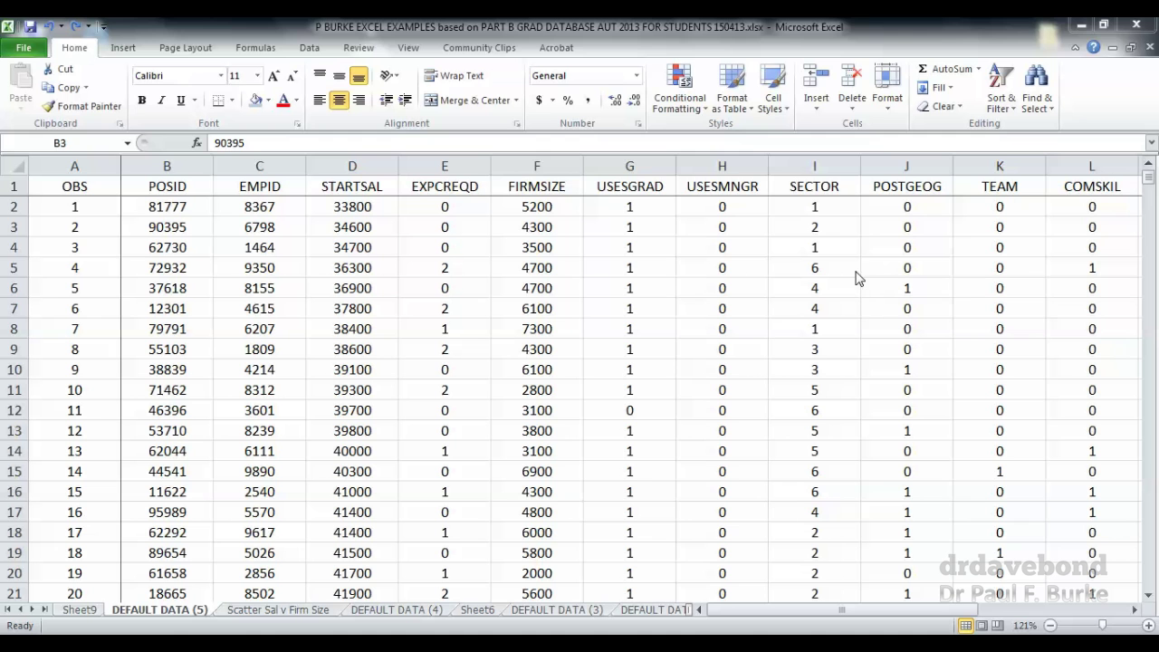
Fill the SECTOR column with yellow and the POSTGEOG column with light green
{"action": "left_click", "coordinate": [824, 166]}
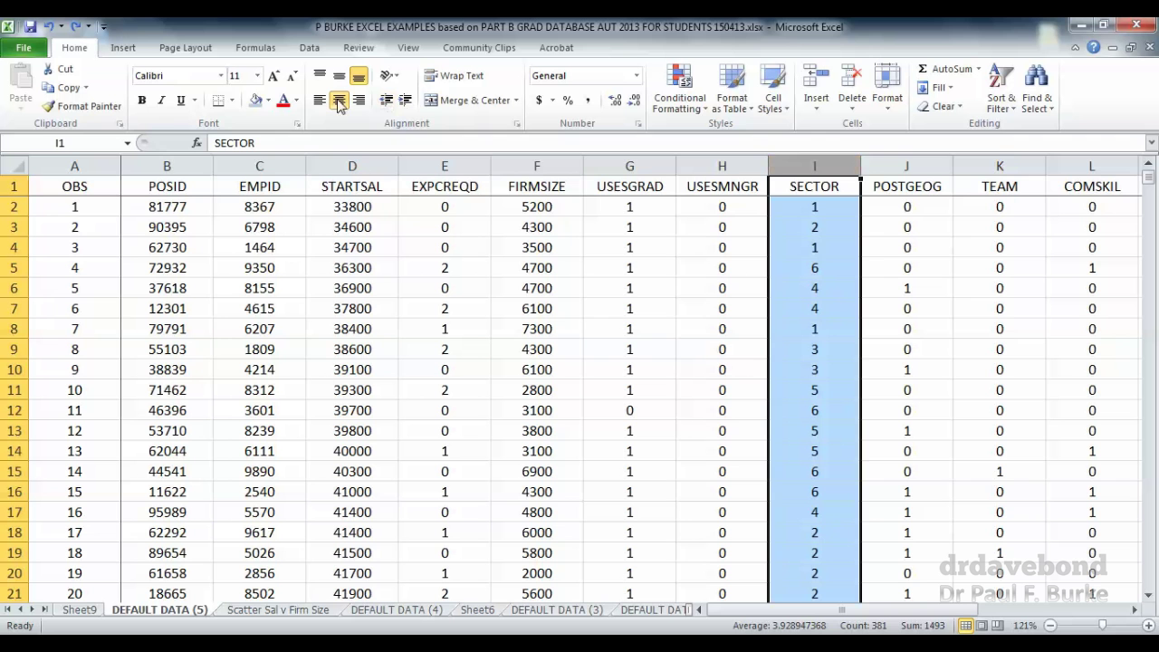
{"action": "left_click", "coordinate": [267, 102]}
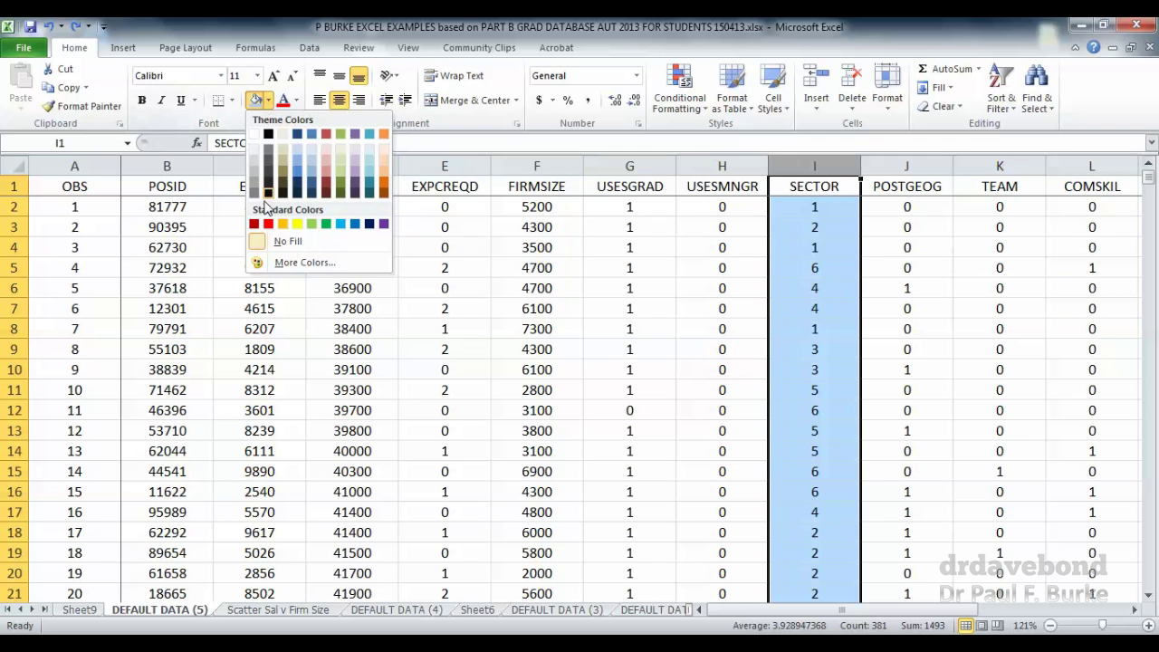
{"action": "left_click", "coordinate": [297, 224]}
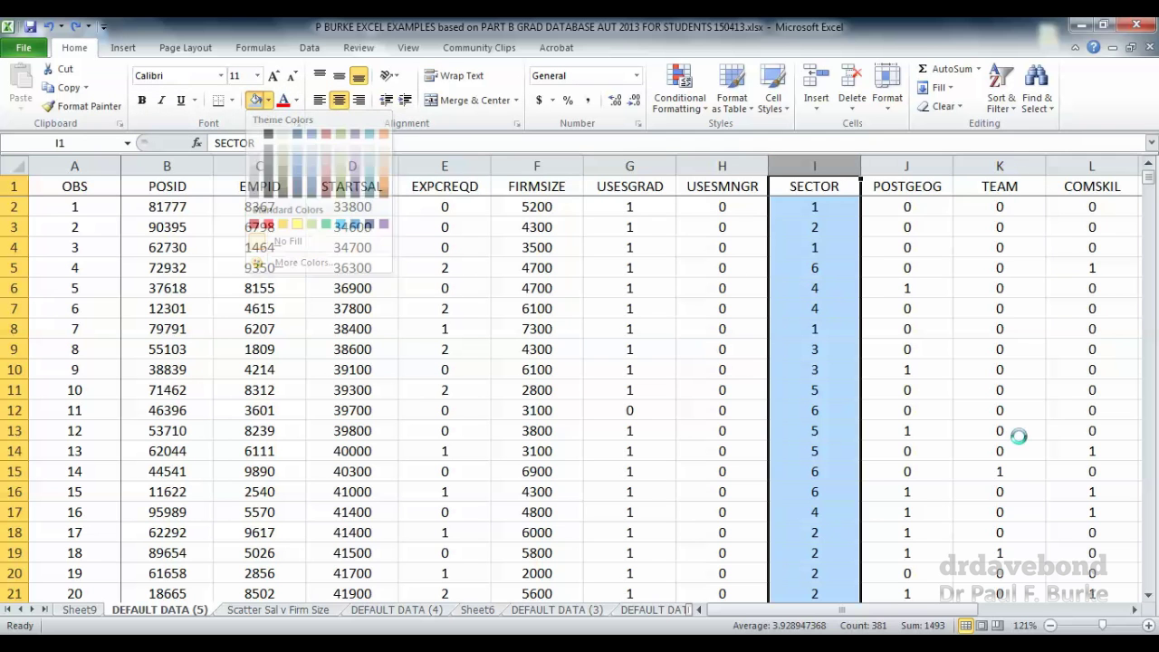
{"action": "left_click", "coordinate": [939, 166]}
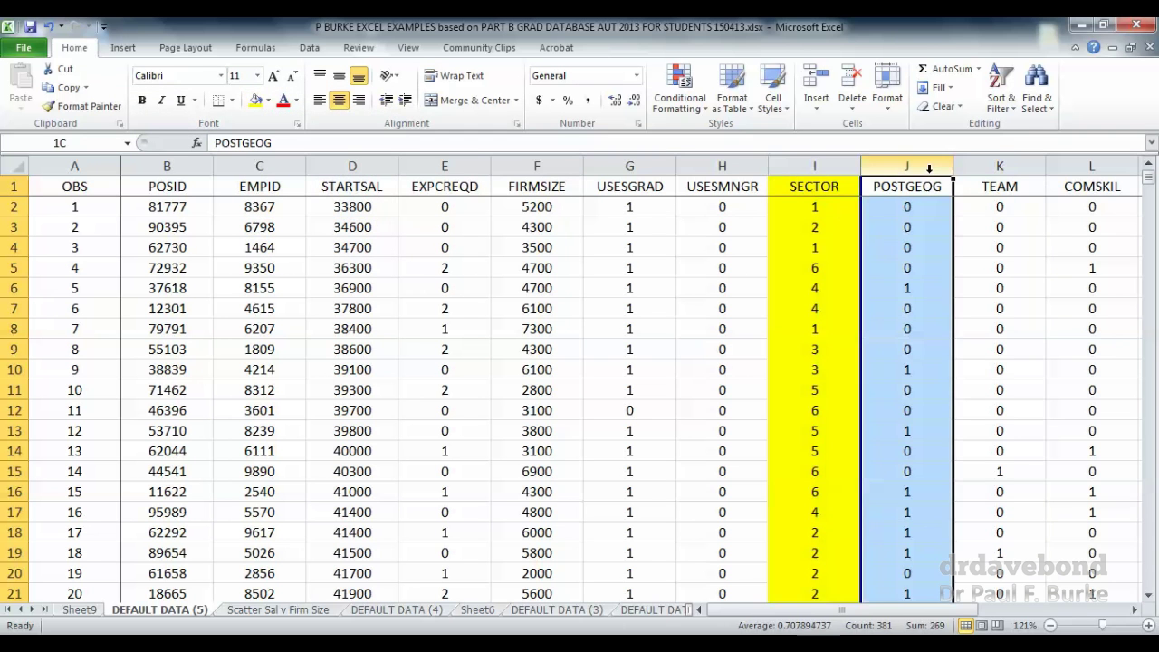
{"action": "left_click", "coordinate": [268, 101]}
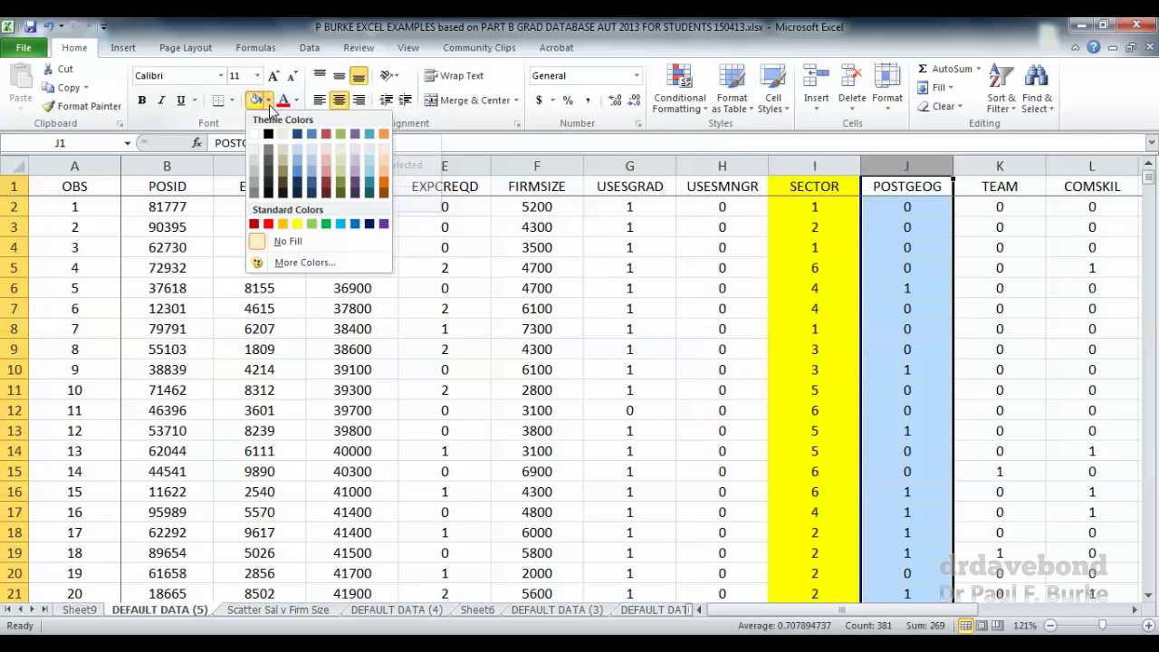
{"action": "left_click", "coordinate": [311, 224]}
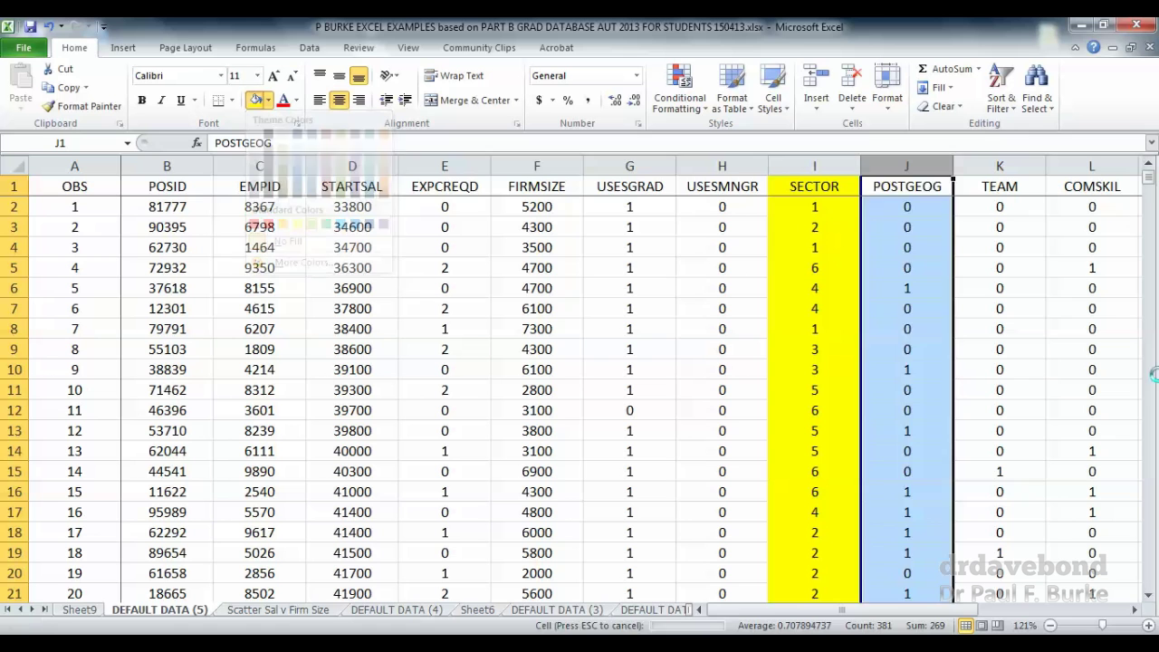
{"action": "left_click", "coordinate": [805, 200]}
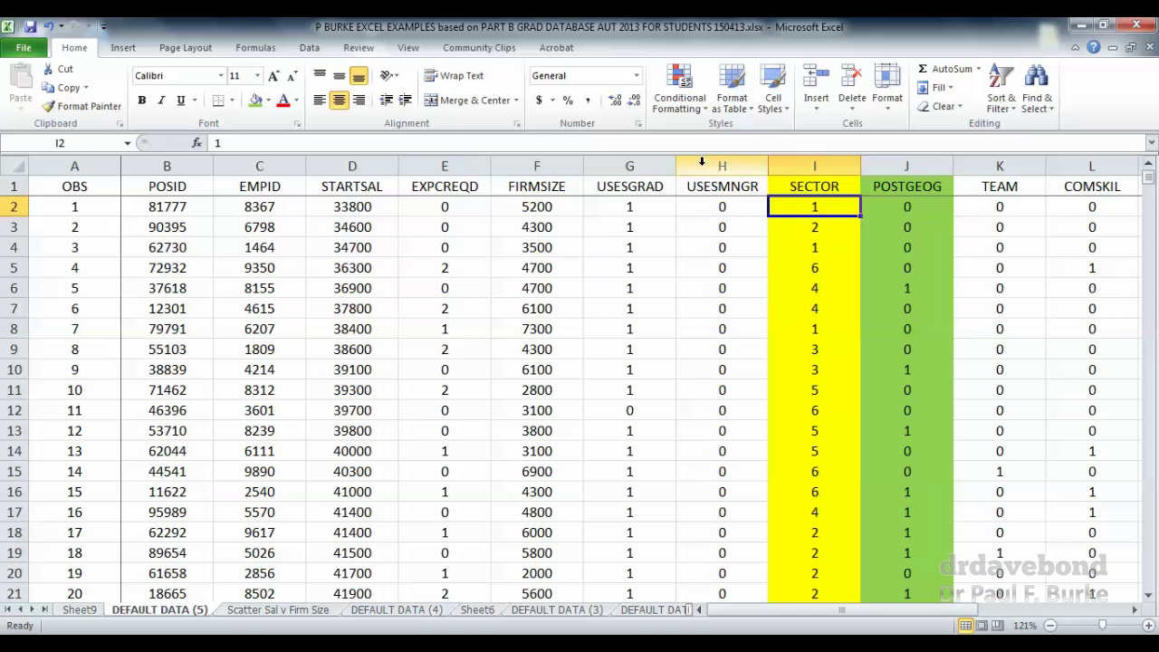
Hide columns B through H and the TEAM and COMSKIL columns, leaving OBS, SECTOR and POSTGEOG in view
{"action": "left_click_drag", "start_coordinate": [725, 164], "coordinate": [168, 131]}
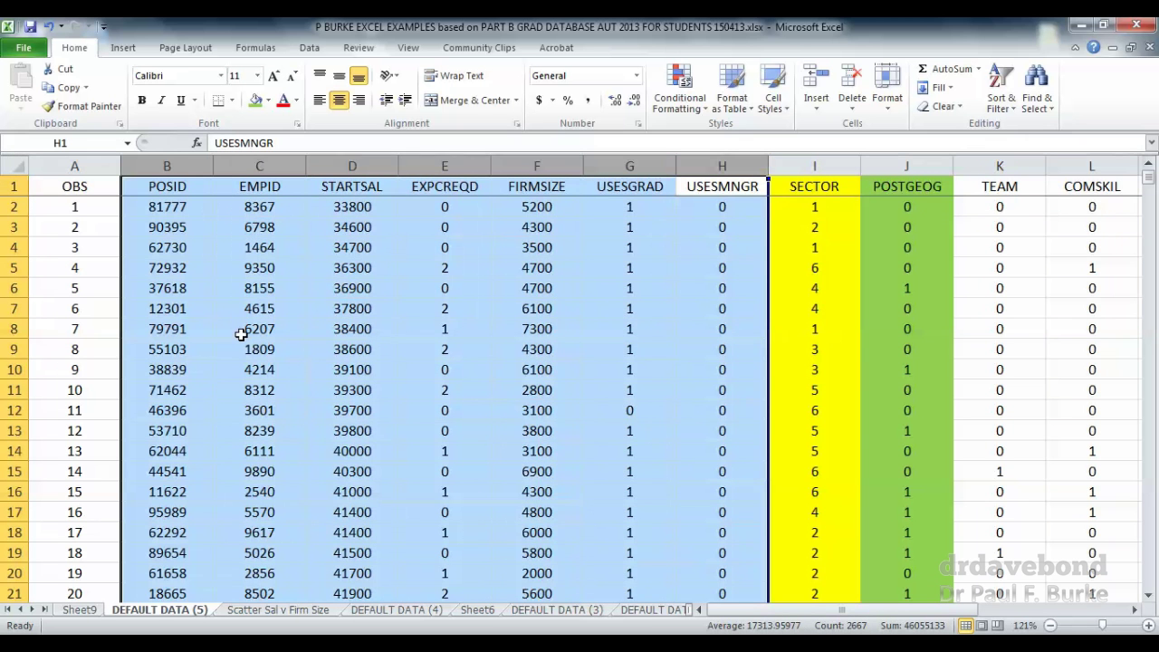
{"action": "right_click", "coordinate": [248, 330]}
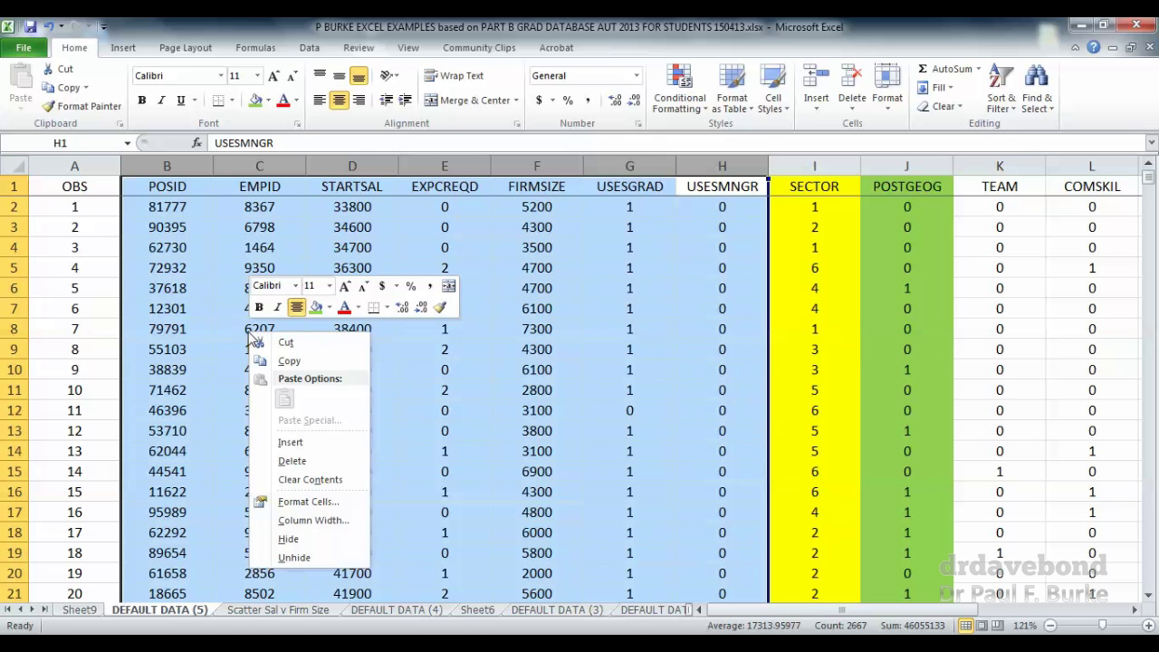
{"action": "left_click", "coordinate": [302, 541]}
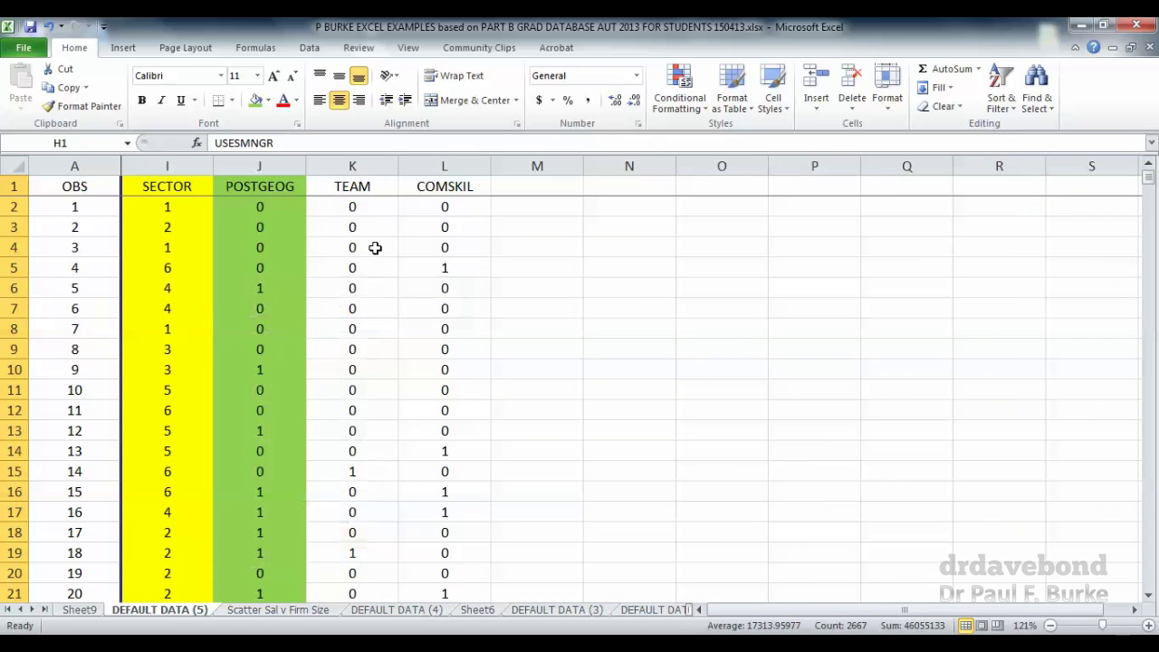
{"action": "left_click", "coordinate": [397, 167]}
{"action": "left_click_drag", "start_coordinate": [397, 166], "coordinate": [435, 167]}
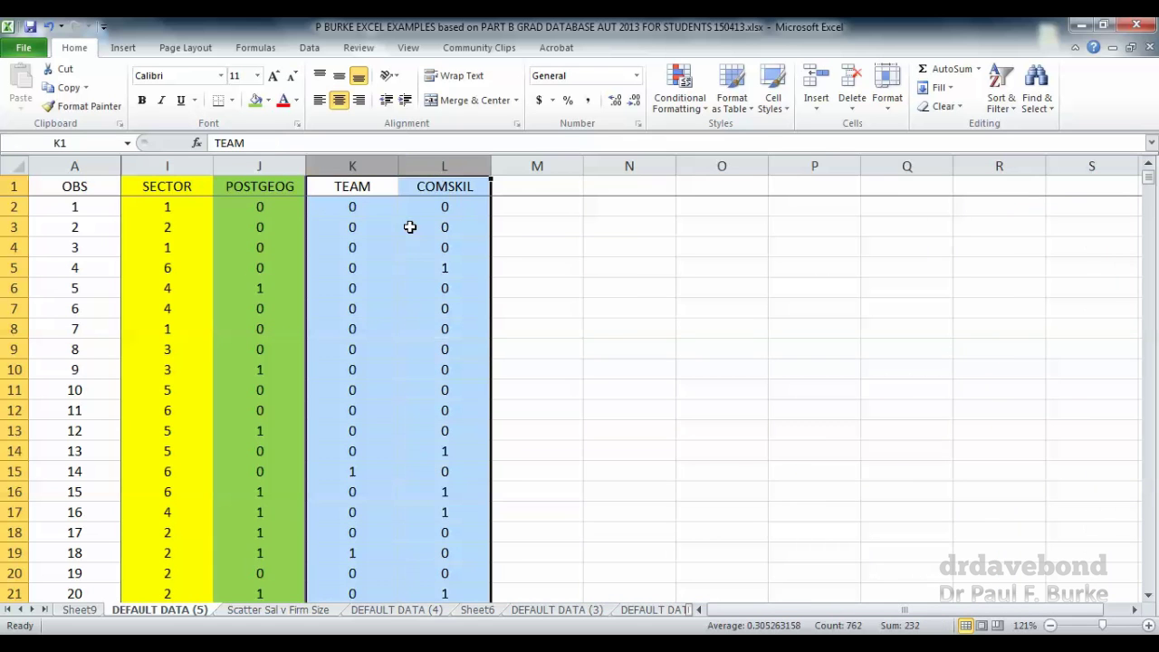
{"action": "right_click", "coordinate": [394, 290]}
{"action": "left_click", "coordinate": [436, 498]}
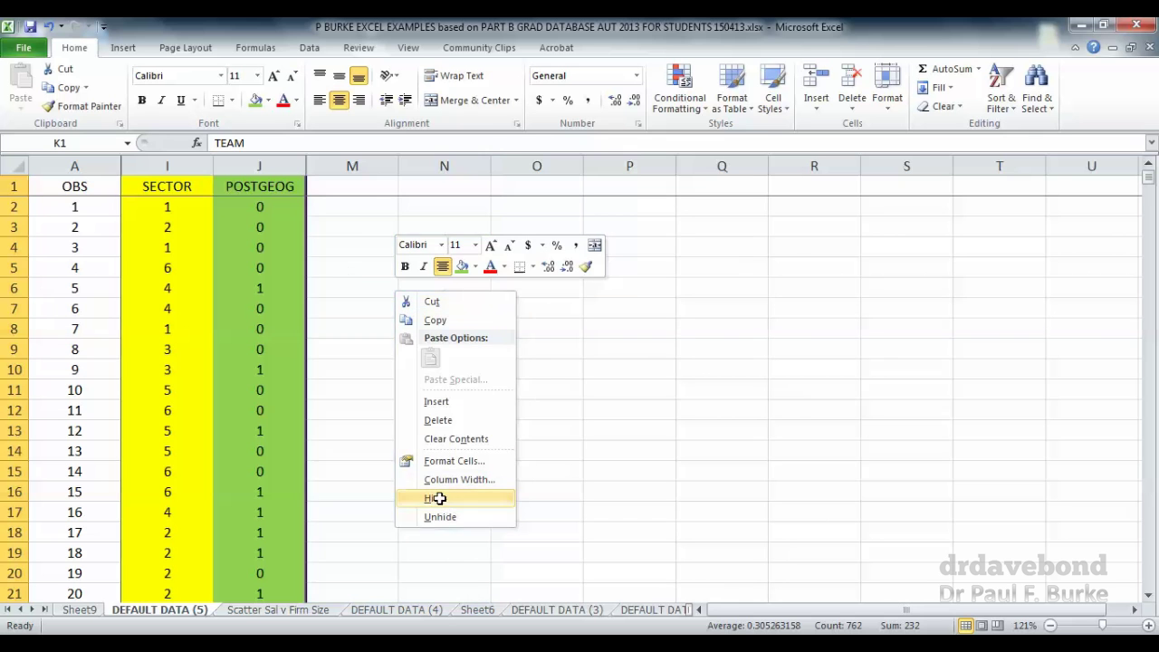
Start a new PivotTable based on the data range A1:L381 of the DEFAULT DATA (5) sheet
{"action": "left_click", "coordinate": [364, 248]}
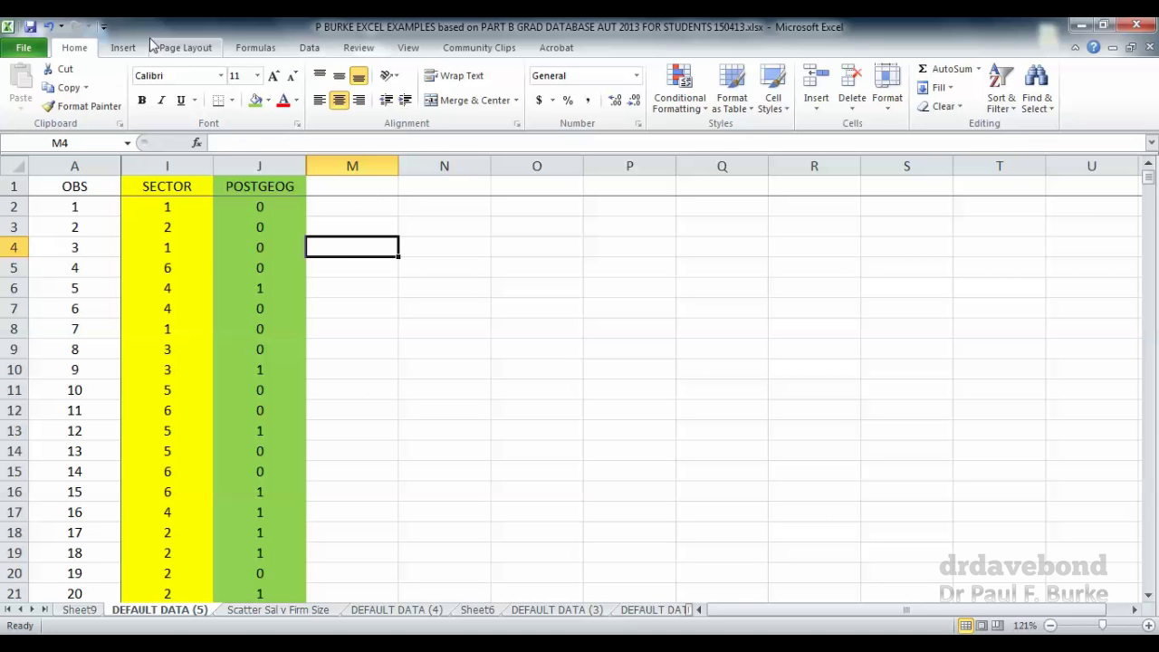
{"action": "key", "text": "Left"}
{"action": "key", "text": "Left"}
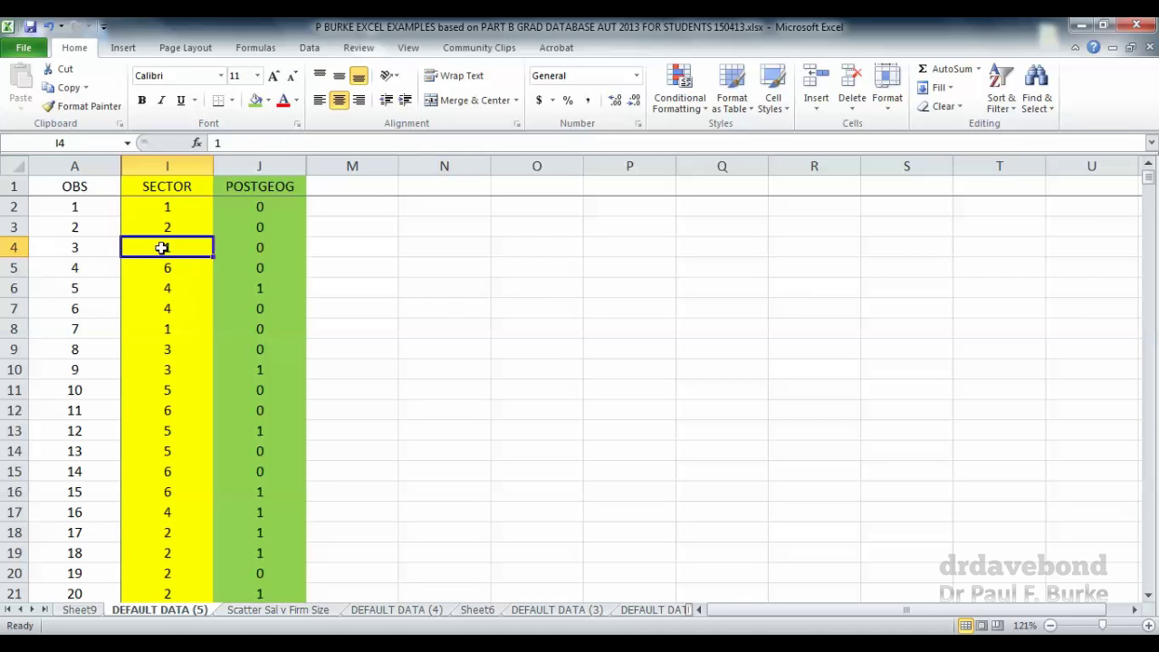
{"action": "left_click", "coordinate": [125, 48]}
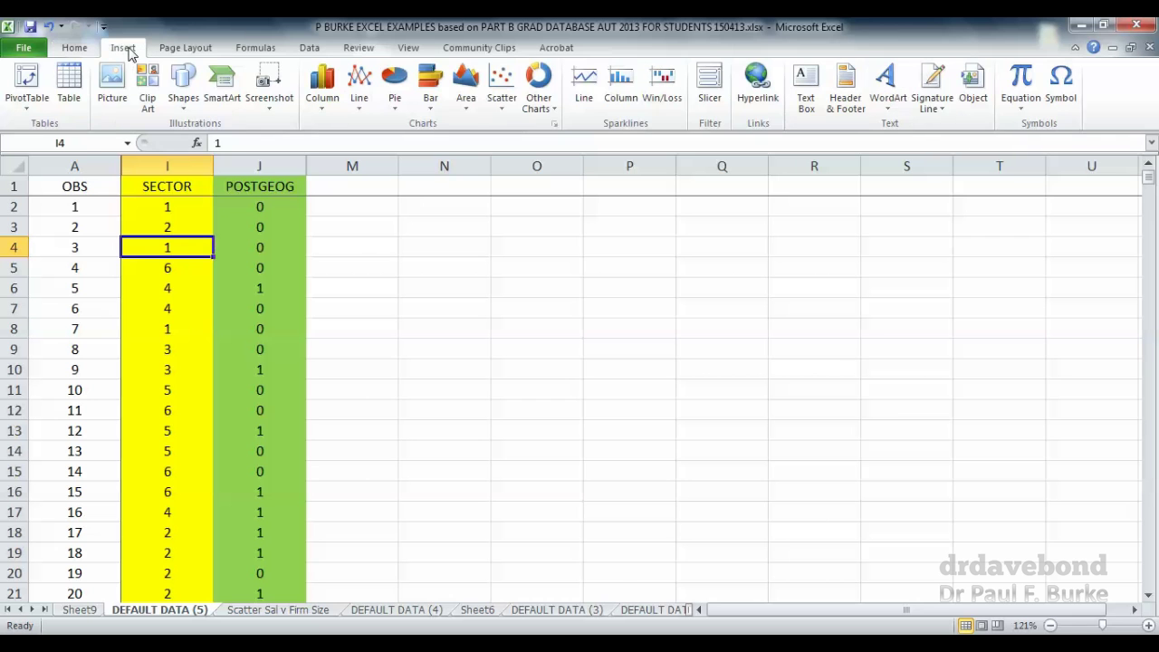
{"action": "left_click", "coordinate": [27, 101]}
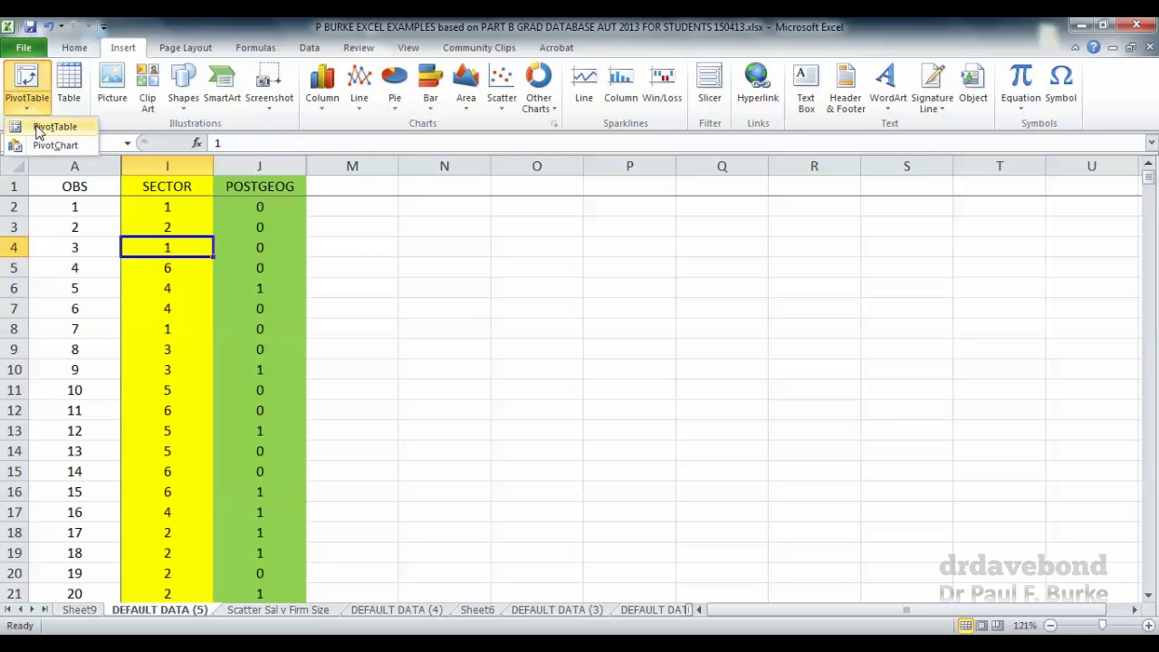
{"action": "left_click", "coordinate": [39, 128]}
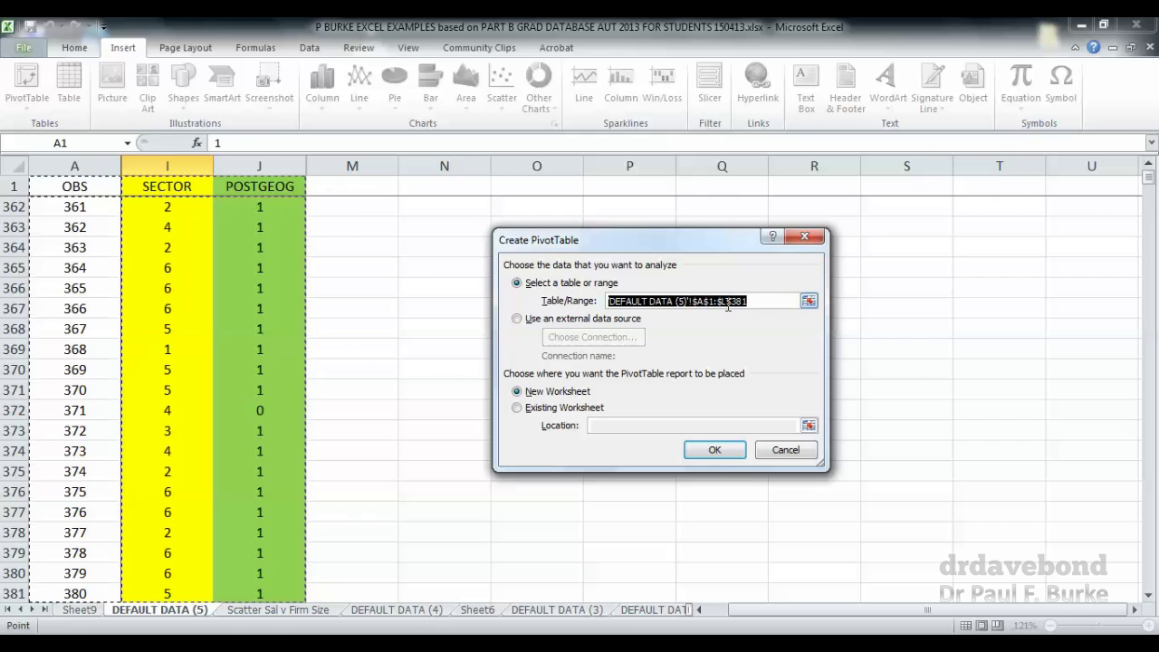
Place the PivotTable in the existing worksheet at cell N3 and create it
{"action": "left_click", "coordinate": [530, 409]}
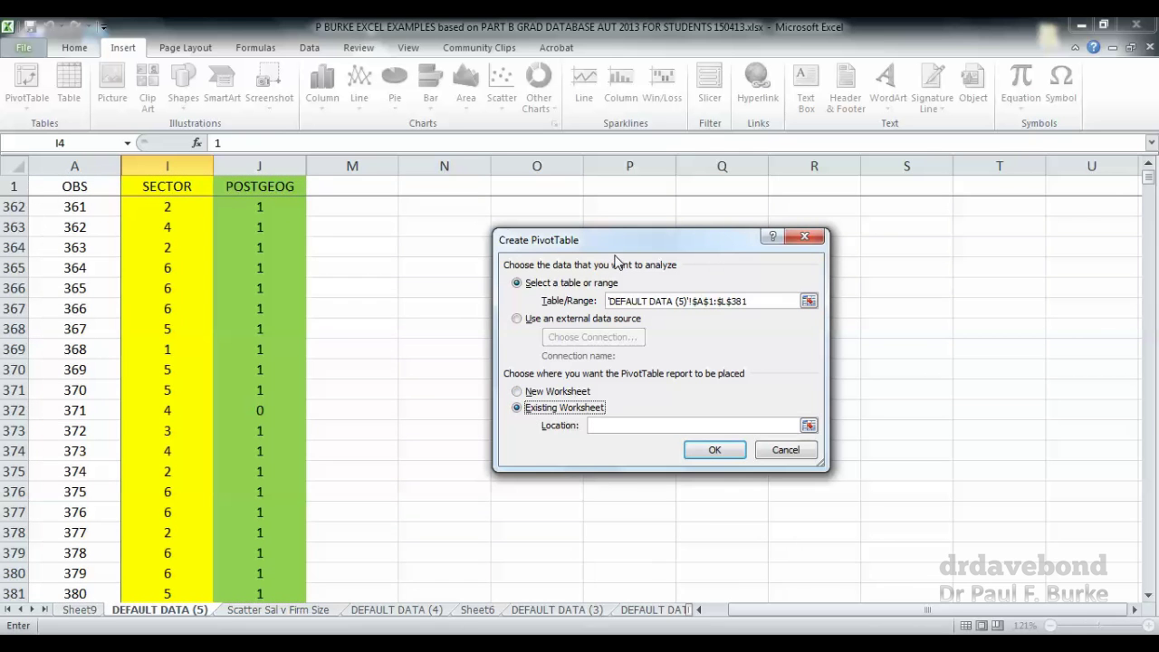
{"action": "left_click", "coordinate": [807, 425]}
{"action": "left_click", "coordinate": [425, 232]}
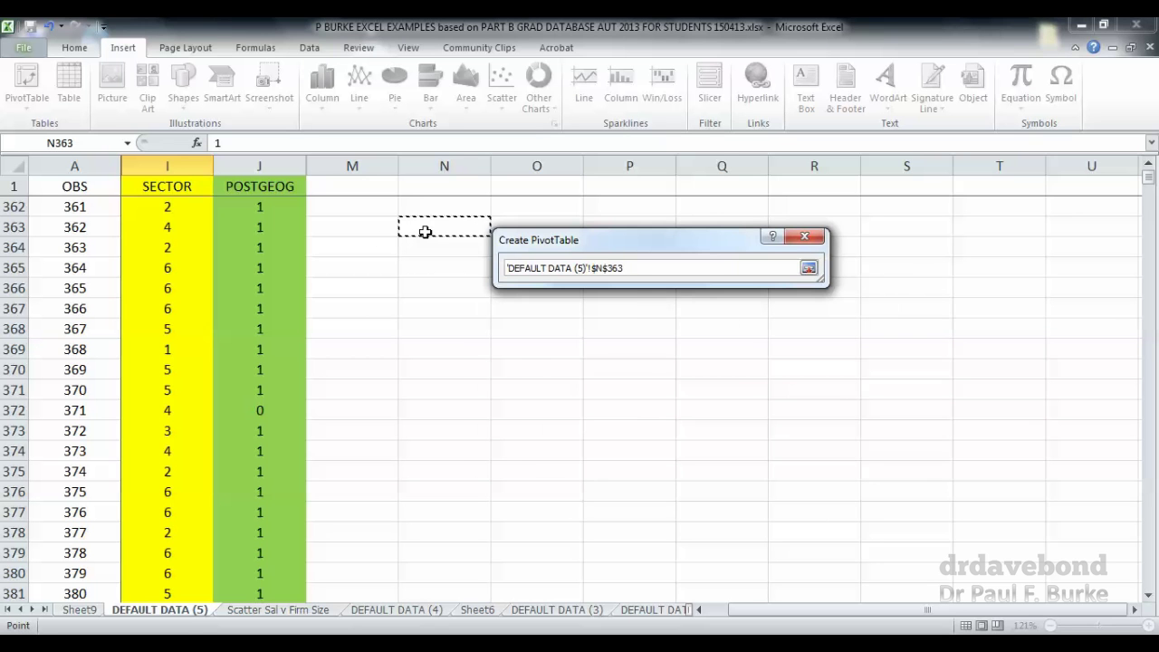
{"action": "key", "text": "ctrl+Home"}
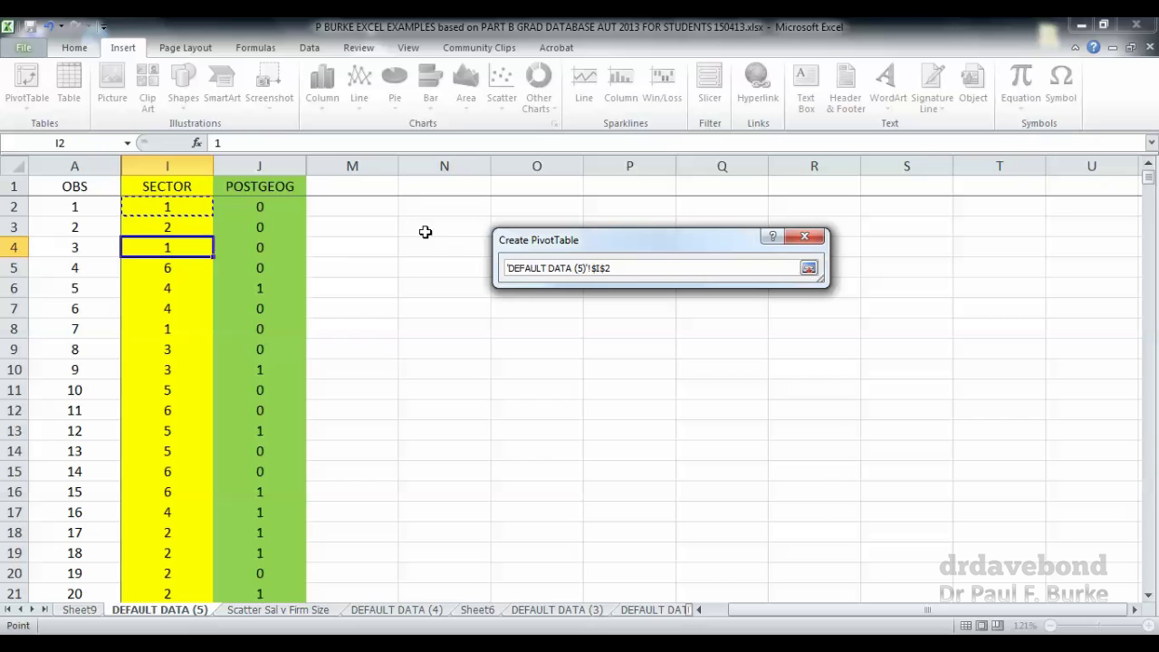
{"action": "left_click", "coordinate": [446, 230]}
{"action": "key", "text": "Return"}
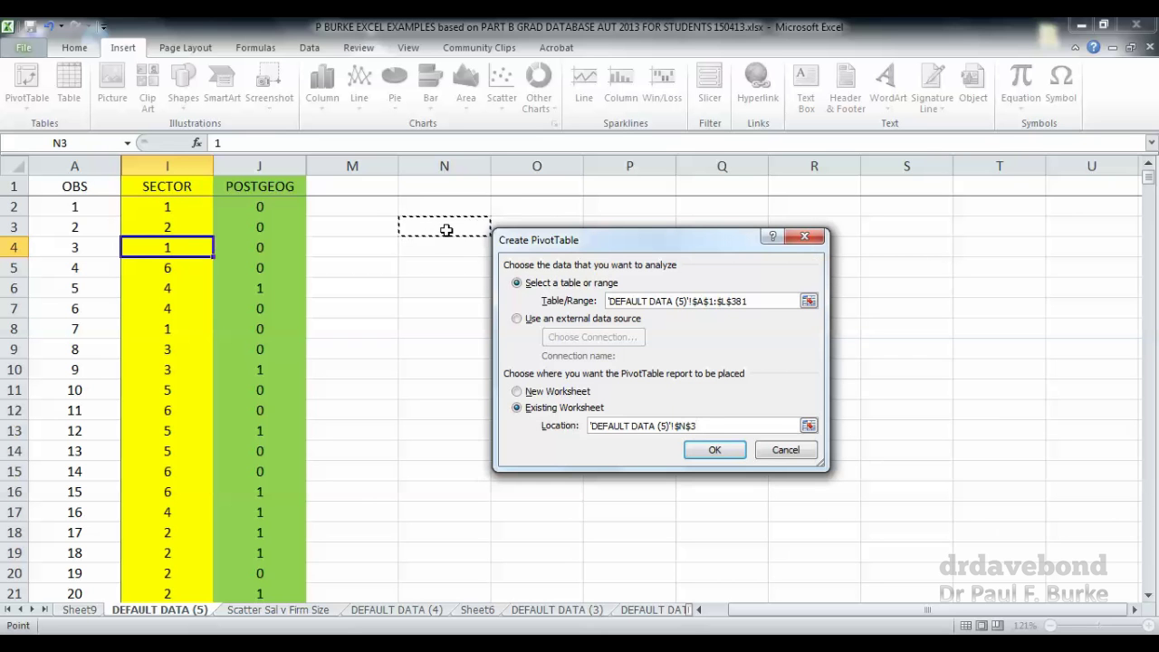
{"action": "left_click", "coordinate": [715, 452]}
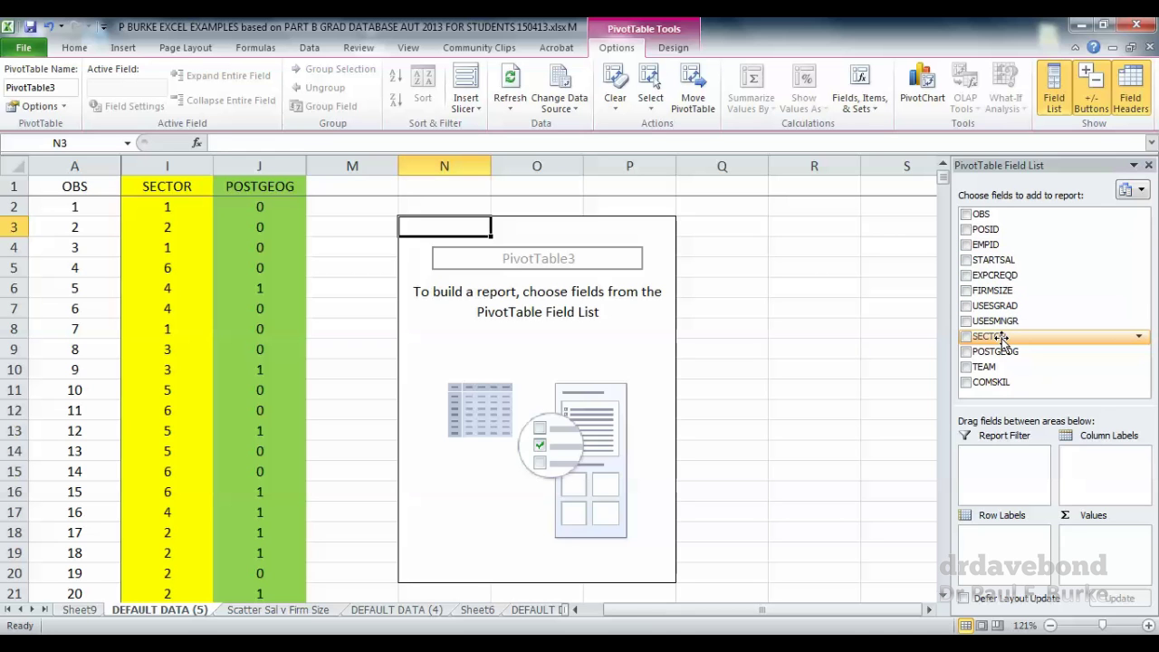
Lay out the PivotTable with SECTOR as row labels, POSTGEOG as column labels and OBS as values
{"action": "left_click_drag", "start_coordinate": [1002, 338], "coordinate": [1001, 537]}
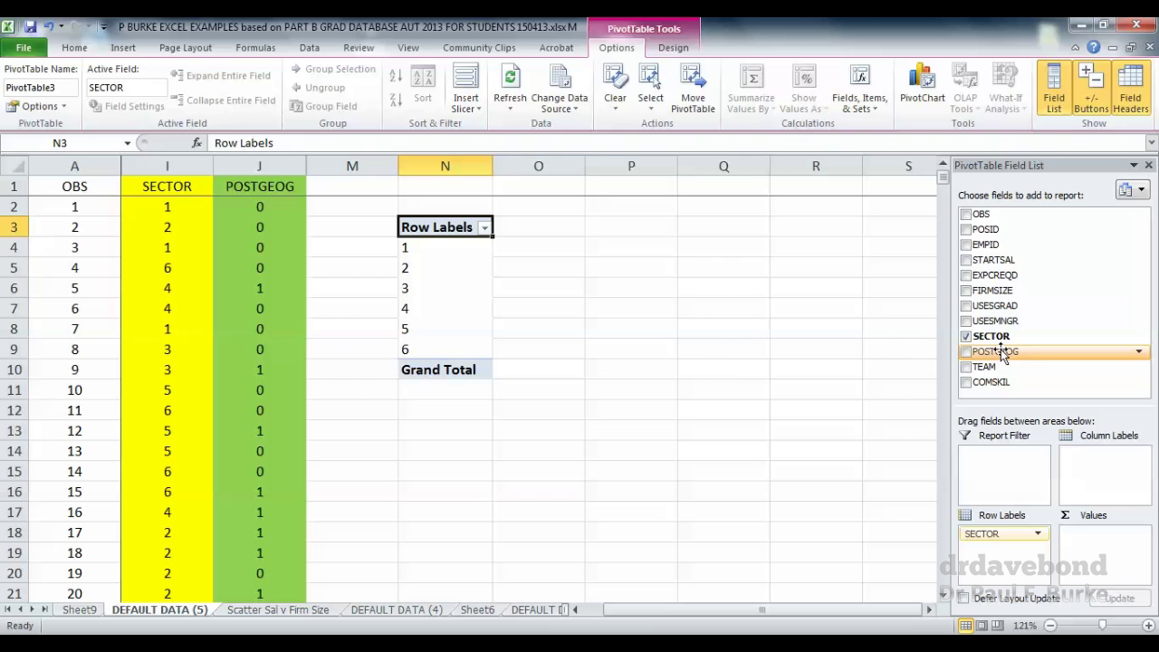
{"action": "left_click_drag", "start_coordinate": [1003, 353], "coordinate": [1090, 462]}
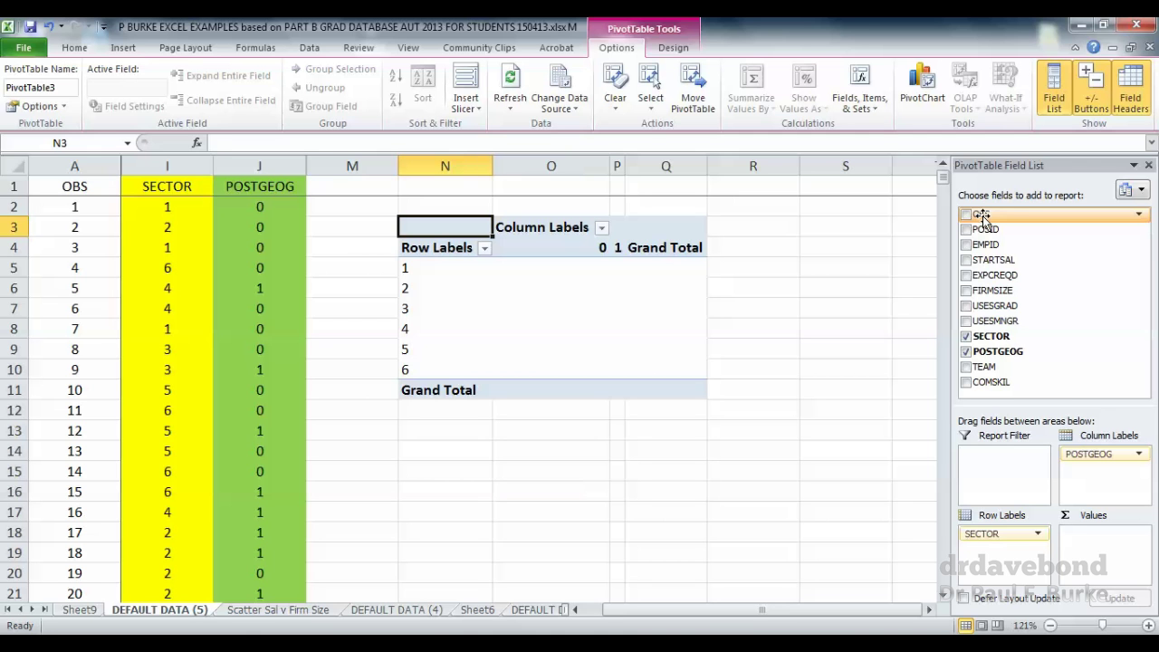
{"action": "left_click_drag", "start_coordinate": [983, 216], "coordinate": [1094, 538]}
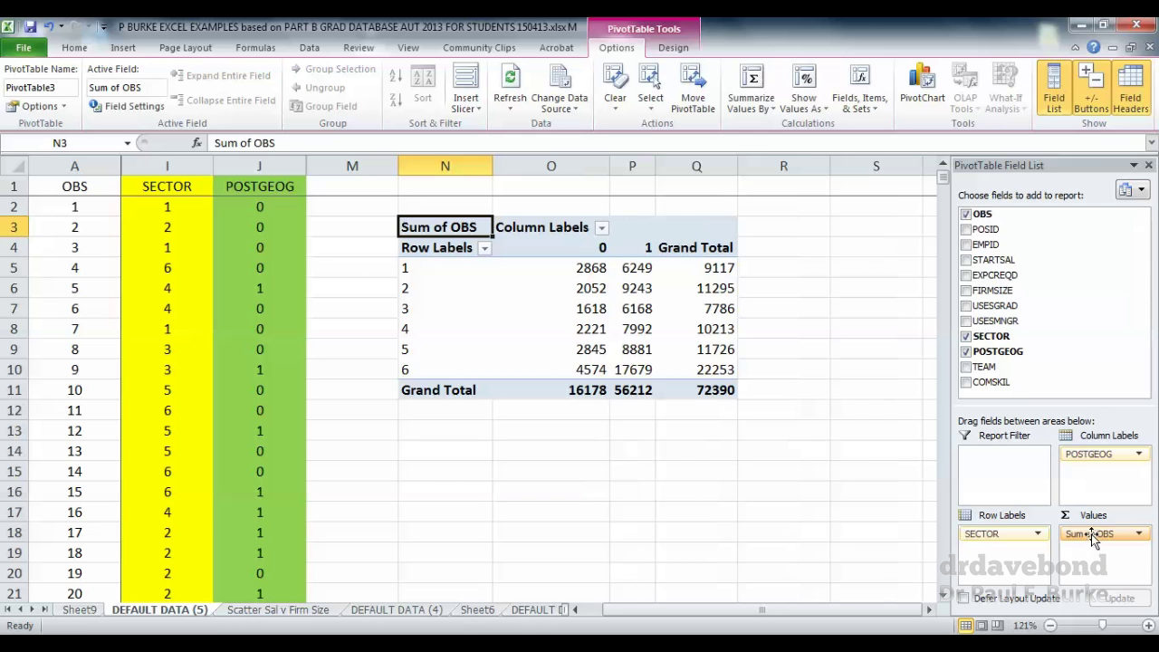
Summarize the OBS value field by Count instead of Sum
{"action": "left_click", "coordinate": [1140, 534]}
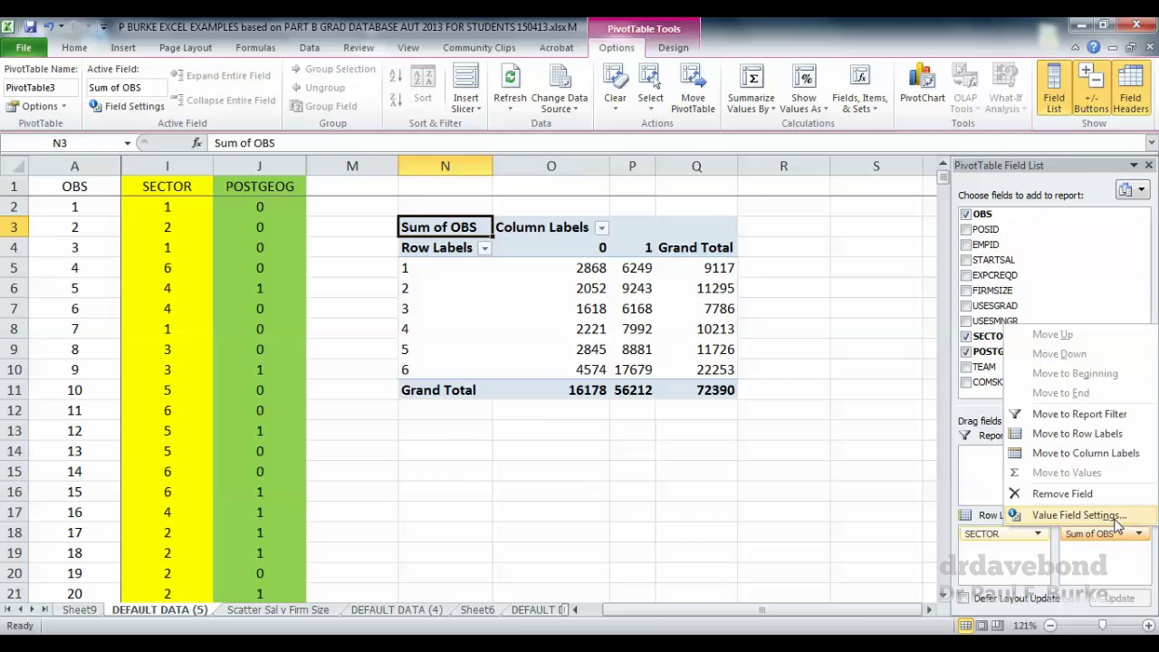
{"action": "left_click", "coordinate": [1115, 518]}
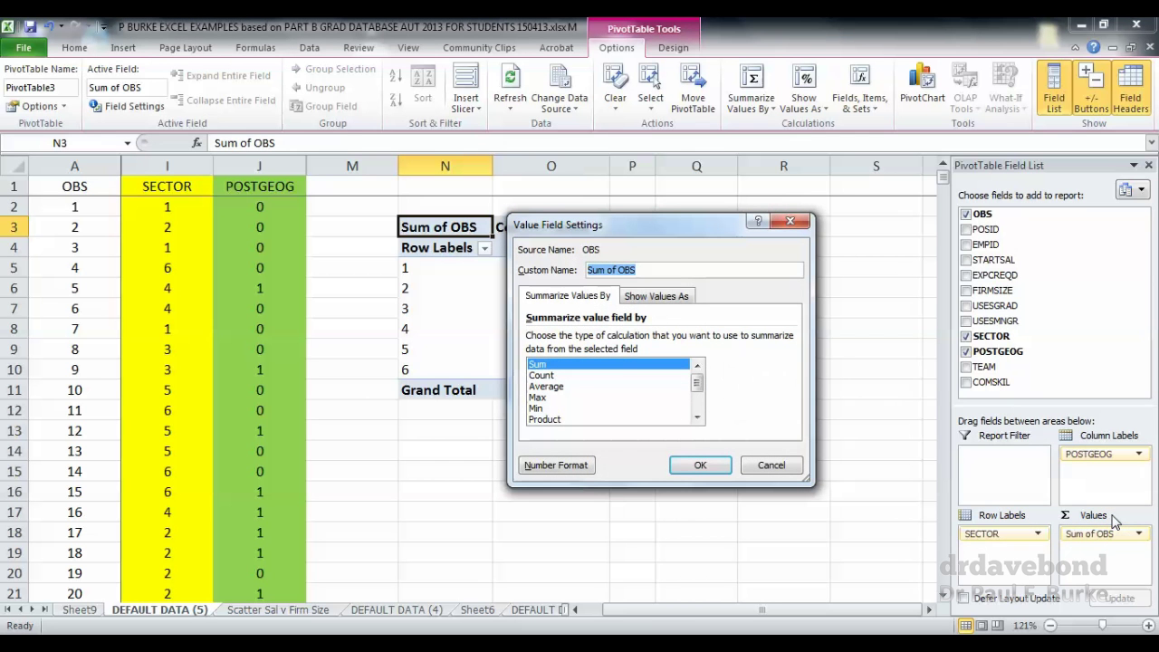
{"action": "left_click", "coordinate": [612, 375]}
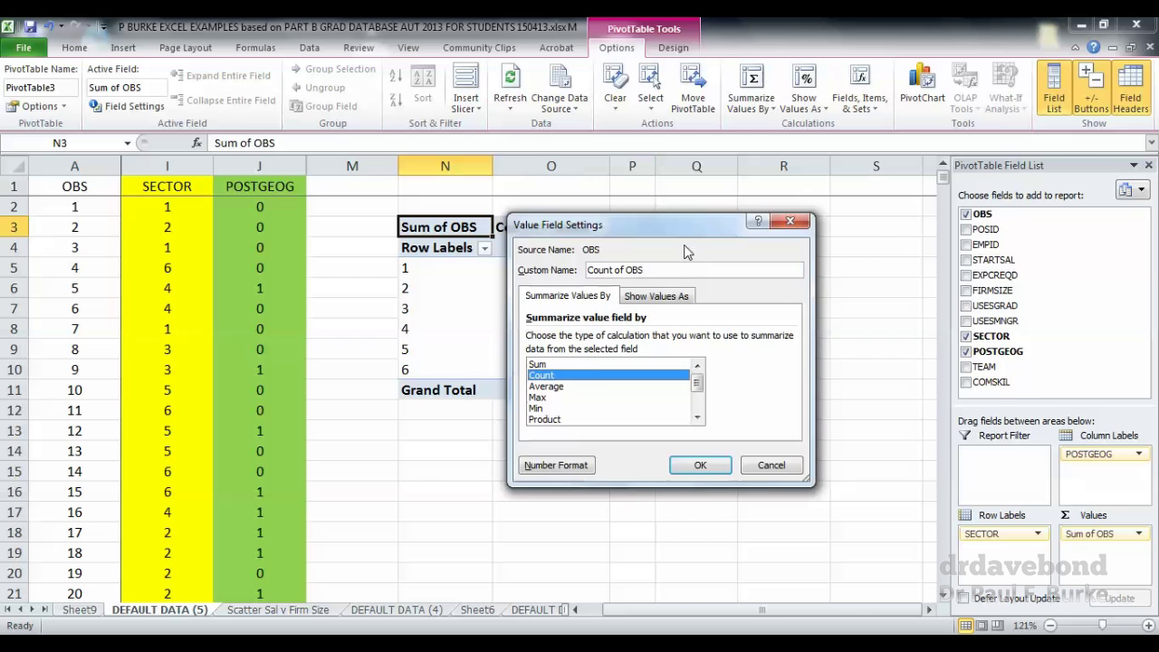
{"action": "left_click_drag", "start_coordinate": [654, 227], "coordinate": [843, 214]}
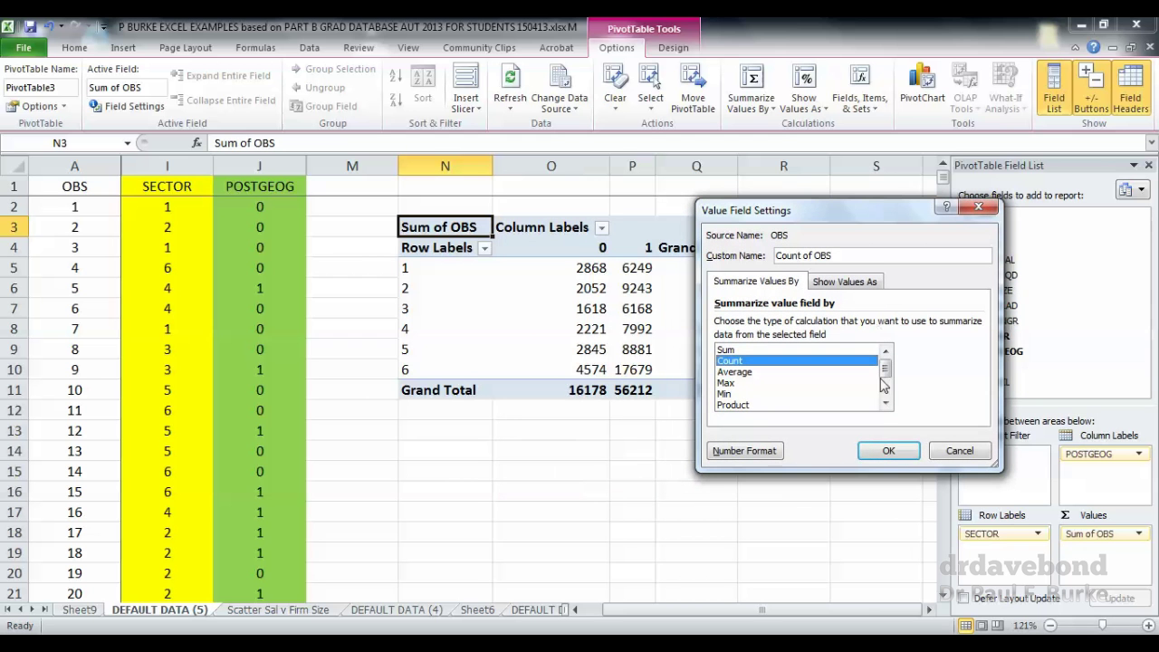
{"action": "left_click", "coordinate": [891, 451]}
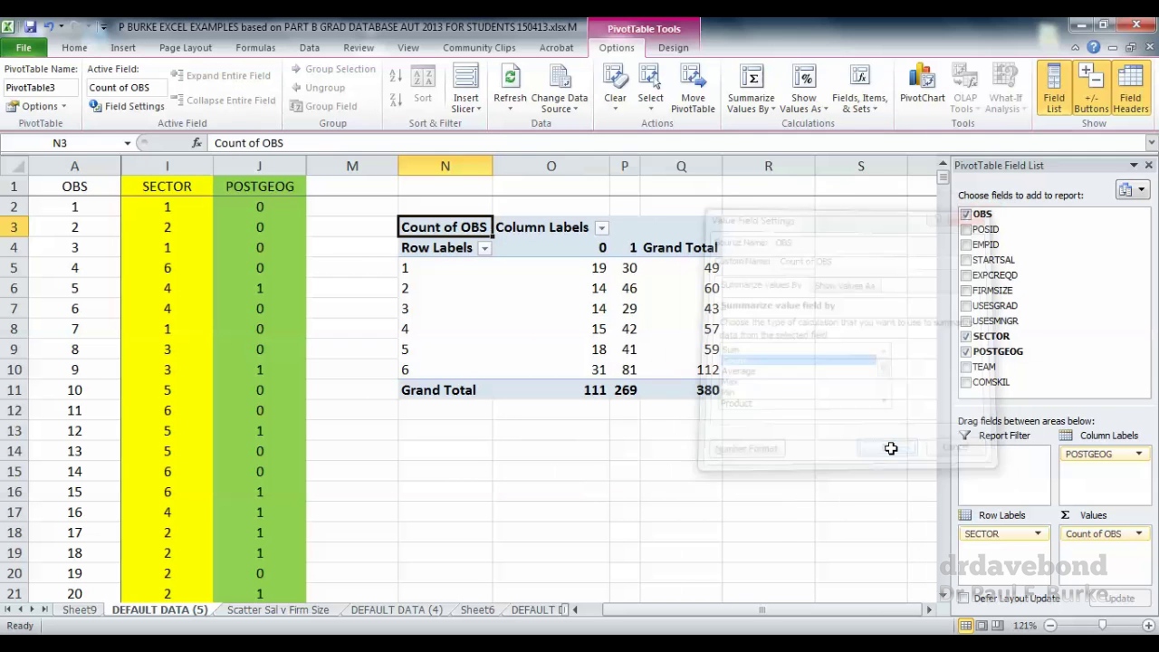
Copy the whole PivotTable range N3:Q11 and paste it as values only starting at cell N13
{"action": "left_click", "coordinate": [700, 390]}
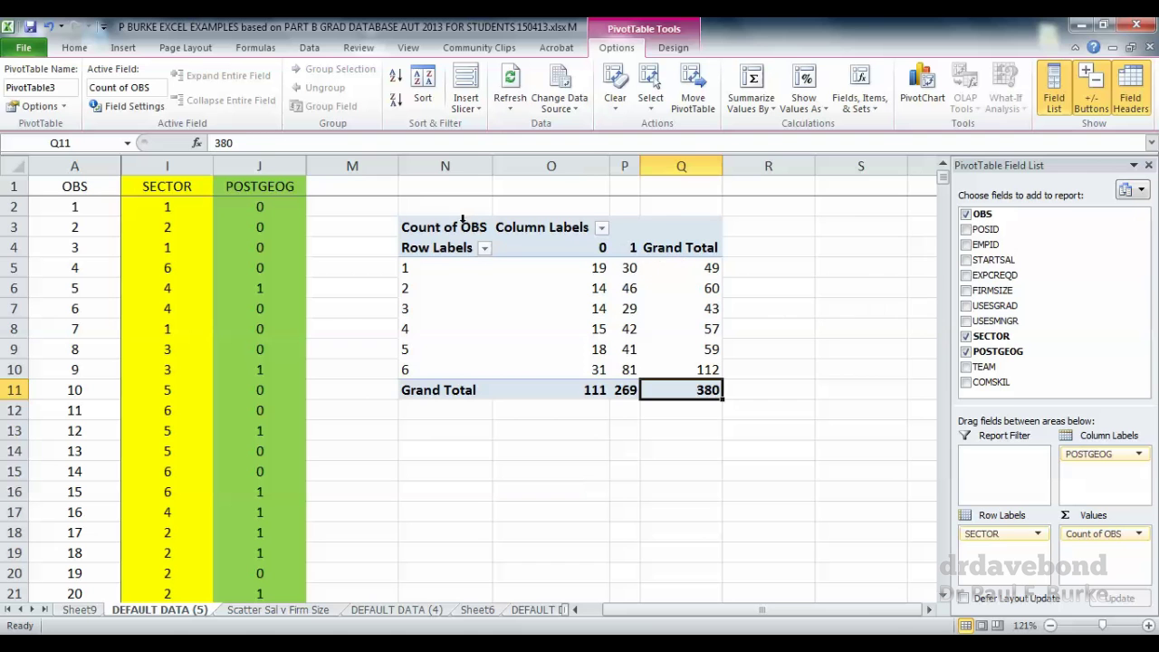
{"action": "left_click_drag", "start_coordinate": [458, 225], "coordinate": [659, 399]}
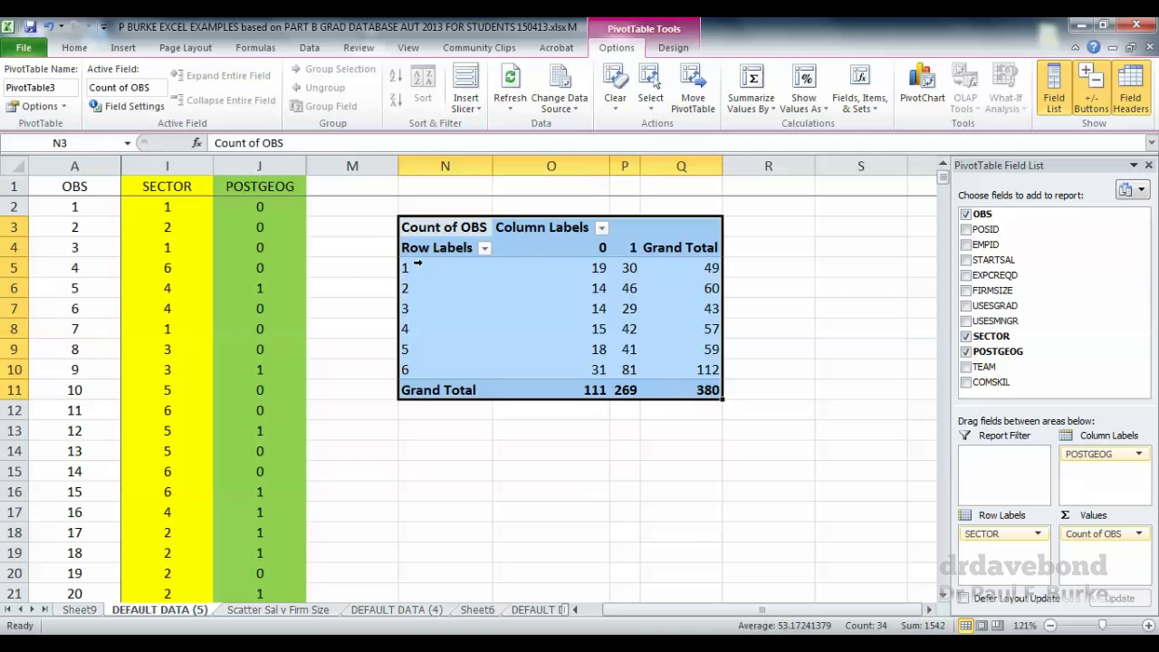
{"action": "left_click", "coordinate": [521, 346]}
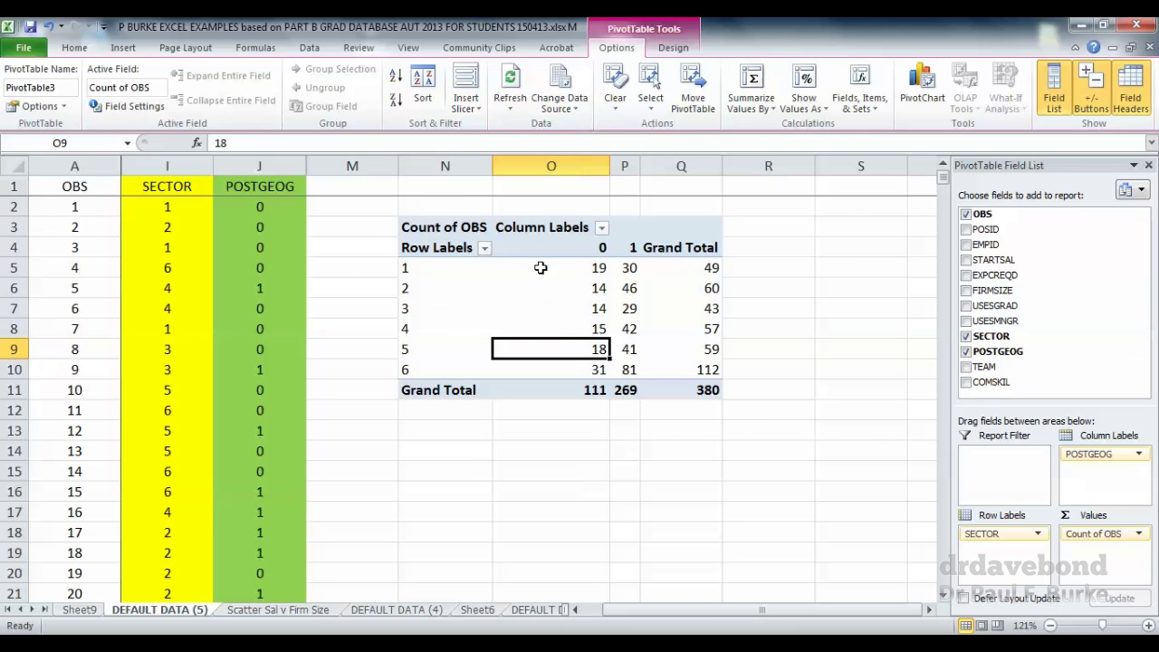
{"action": "left_click_drag", "start_coordinate": [442, 227], "coordinate": [684, 381]}
{"action": "key", "text": "ctrl+c"}
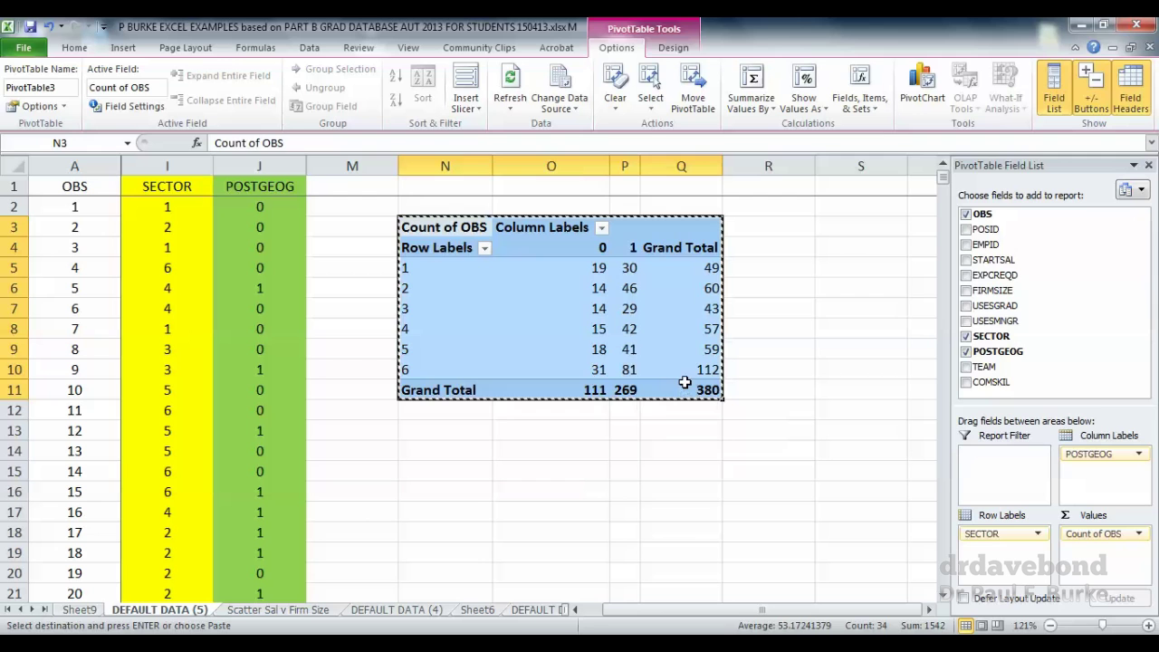
{"action": "left_click", "coordinate": [457, 426]}
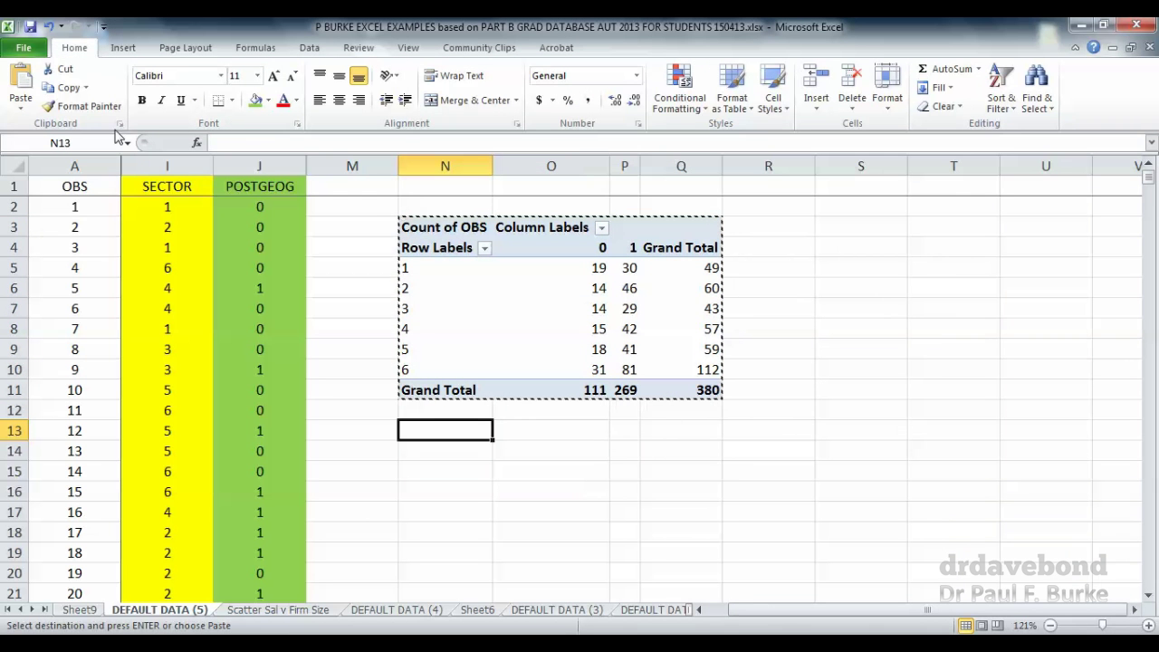
{"action": "left_click", "coordinate": [24, 107]}
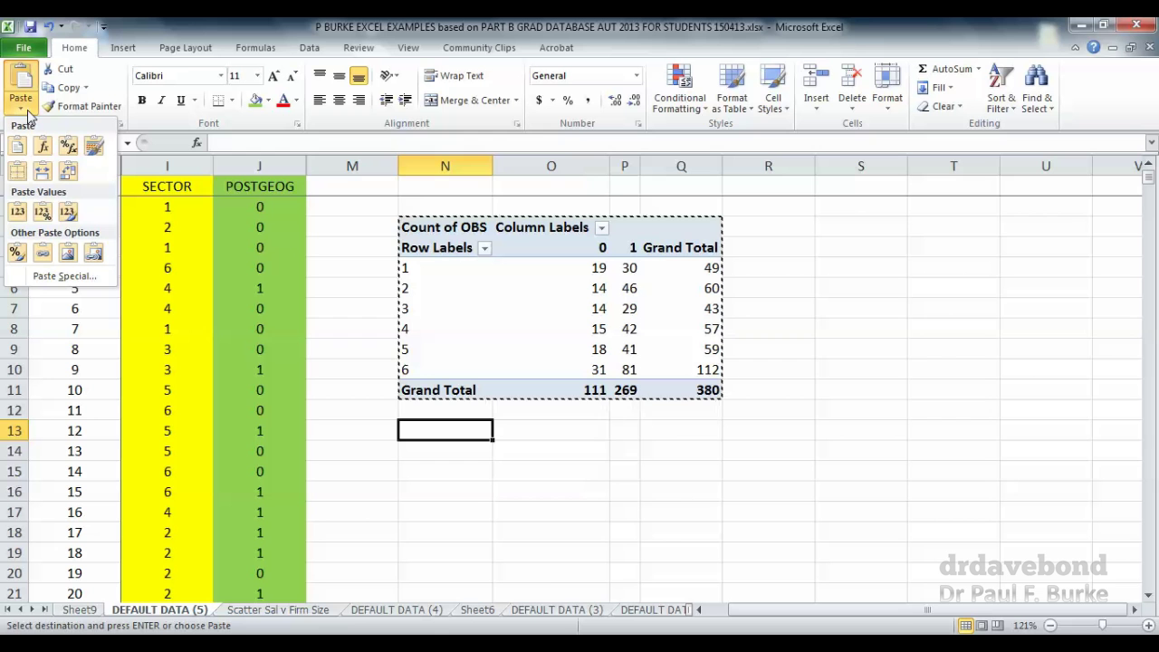
{"action": "left_click", "coordinate": [18, 218]}
Replace the Row Labels heading in cell N14 of the pasted table with Sector
{"action": "scroll", "coordinate": [697, 555], "scroll_direction": "down", "scroll_amount": 1}
{"action": "left_click", "coordinate": [515, 390]}
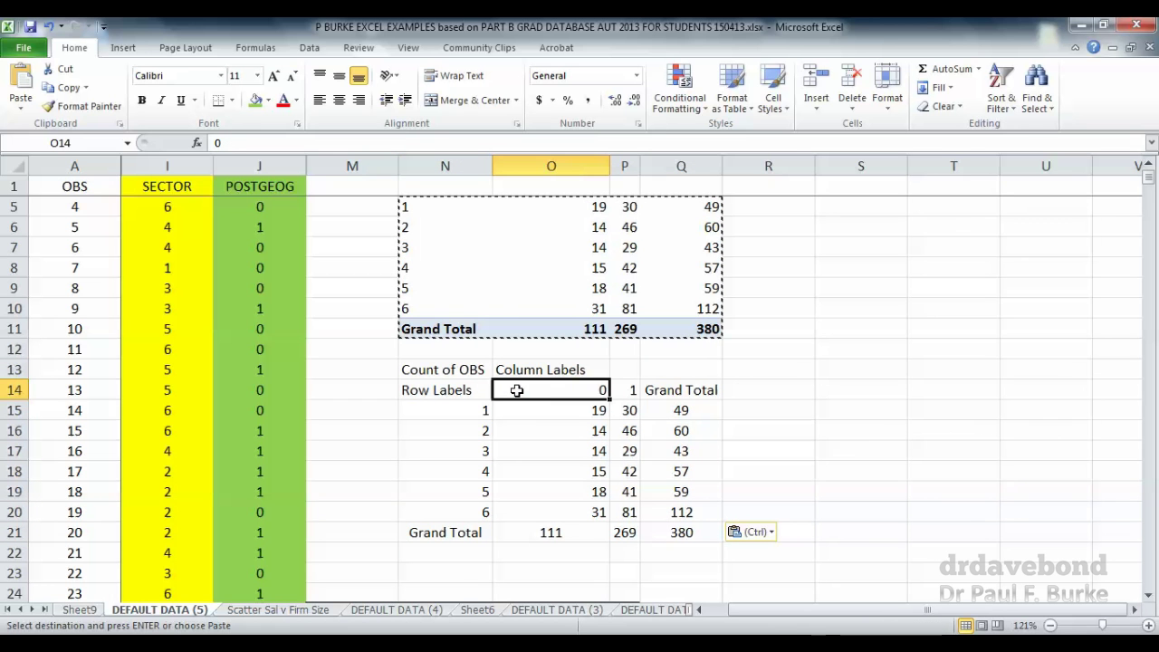
{"action": "key", "text": "Left"}
{"action": "key", "text": "Down"}
{"action": "key", "text": "Up"}
{"action": "type", "text": "Sector"}
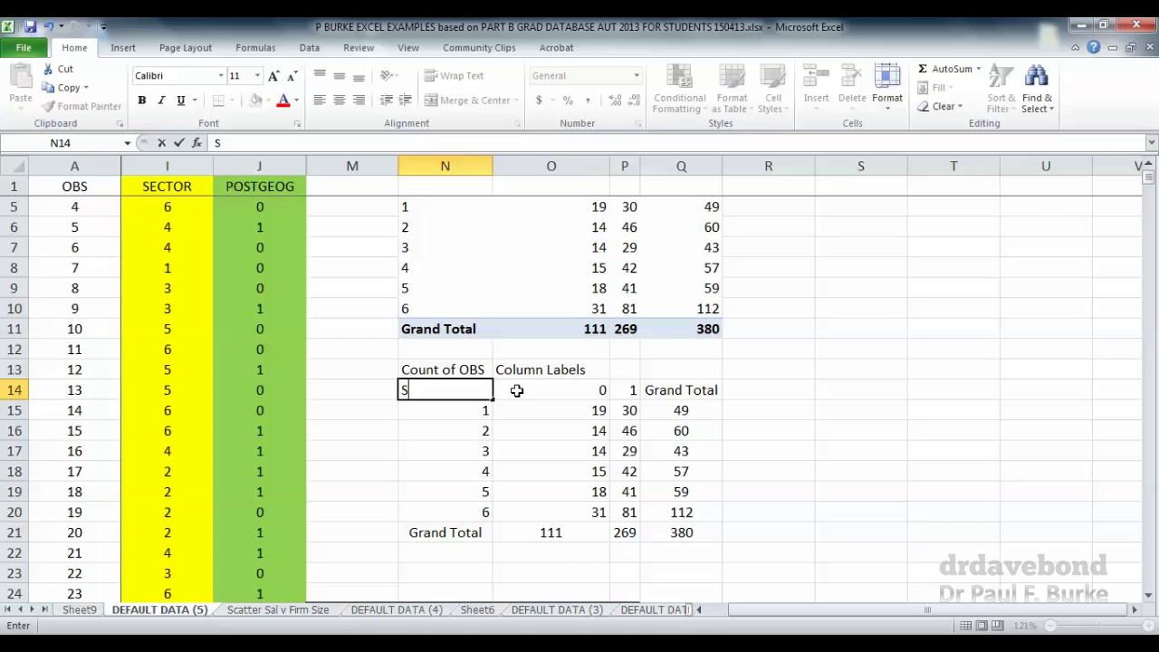
{"action": "key", "text": "Return"}
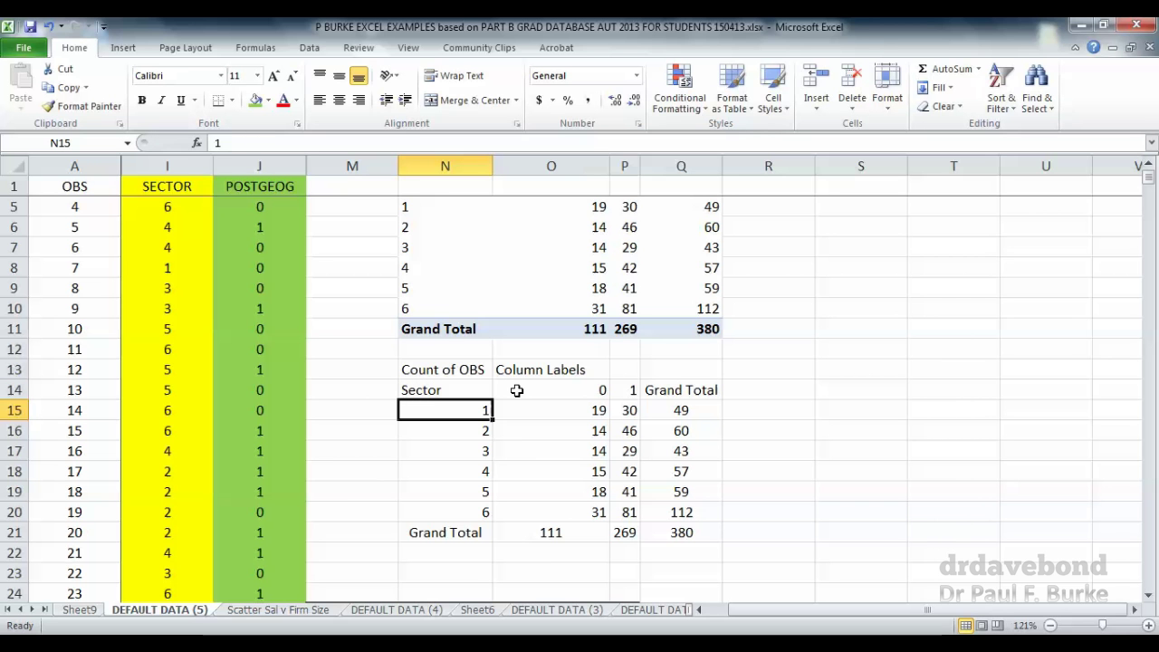
Replace sector codes 1, 2 and 3 in cells N15:N17 with Management, Marketing and Accounting
{"action": "type", "text": "Management"}
{"action": "key", "text": "Return"}
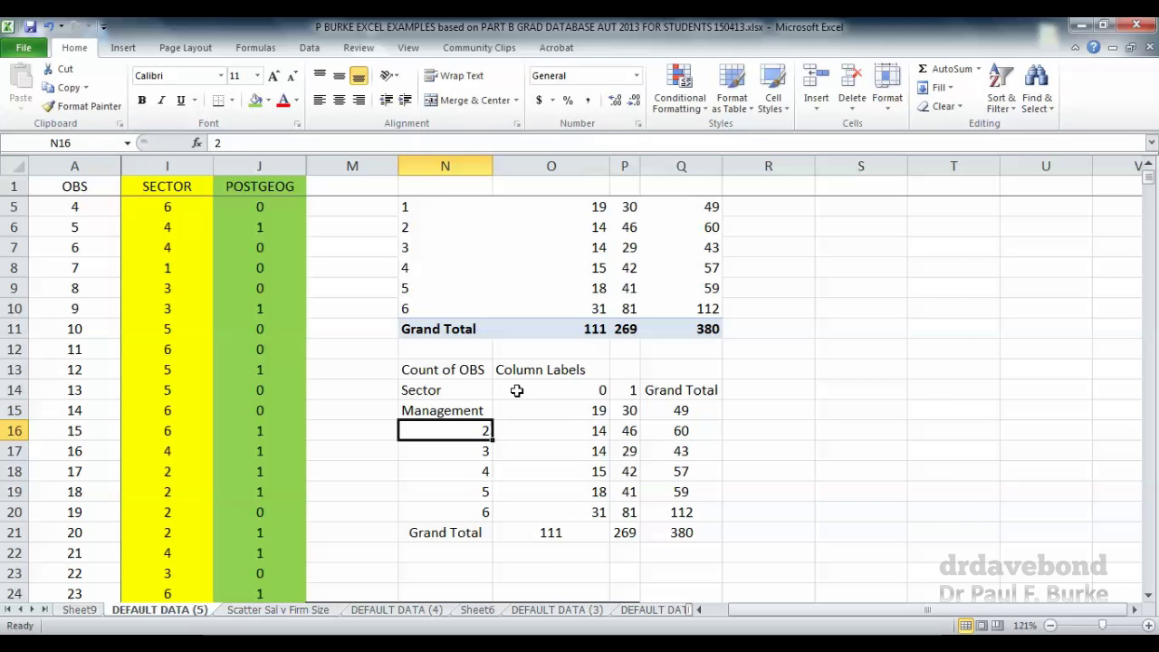
{"action": "type", "text": "Marketing"}
{"action": "key", "text": "Return"}
{"action": "type", "text": "Accounty"}
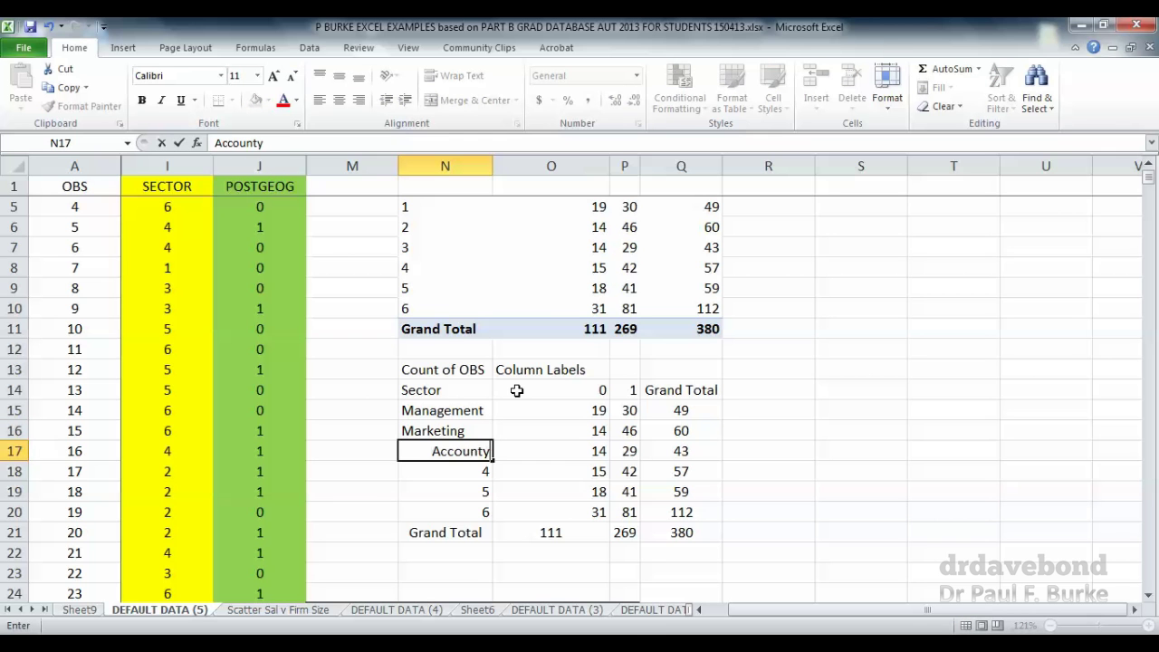
{"action": "key", "text": "BackSpace"}
{"action": "type", "text": "ing"}
{"action": "key", "text": "Return"}
Replace sector codes 4, 5 and 6 in cells N18:N20 with Finance, Economics and Other
{"action": "type", "text": "Finance"}
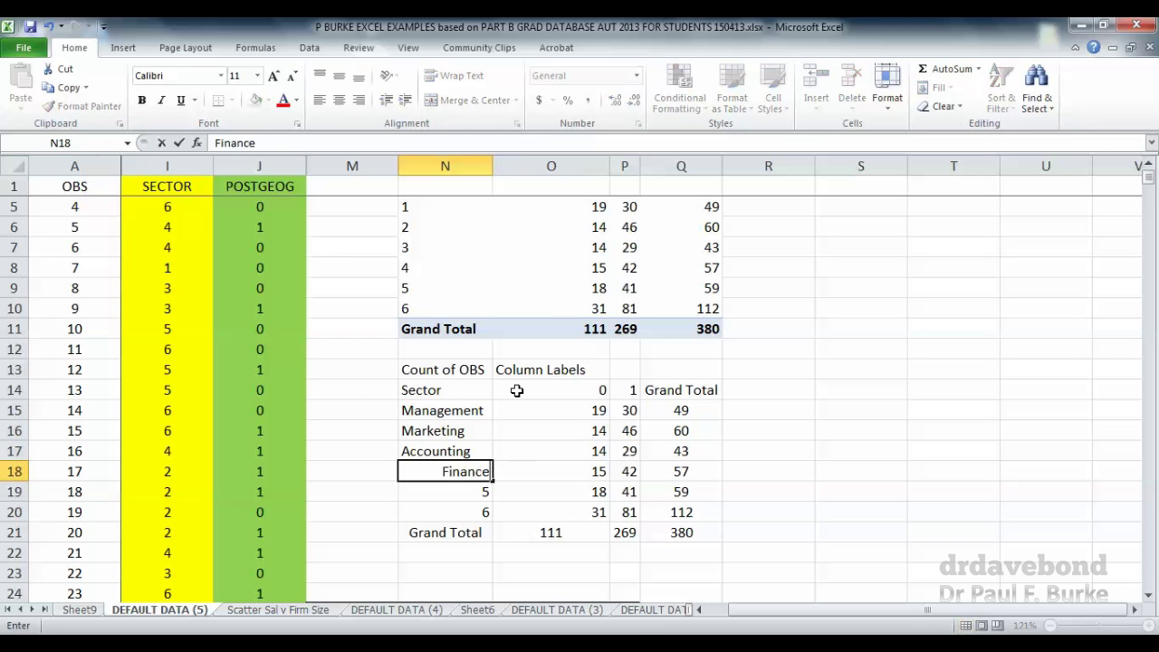
{"action": "key", "text": "Return"}
{"action": "type", "text": "Economics"}
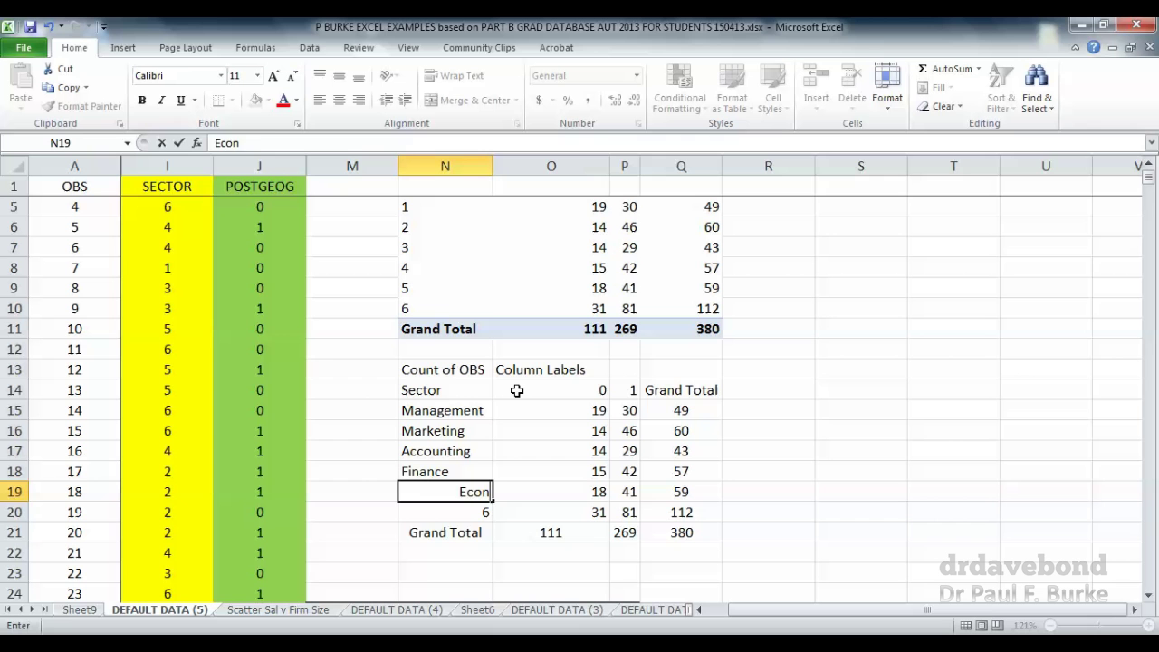
{"action": "key", "text": "Return"}
{"action": "type", "text": "Oeth"}
{"action": "key", "text": "BackSpace"}
{"action": "key", "text": "BackSpace"}
{"action": "key", "text": "BackSpace"}
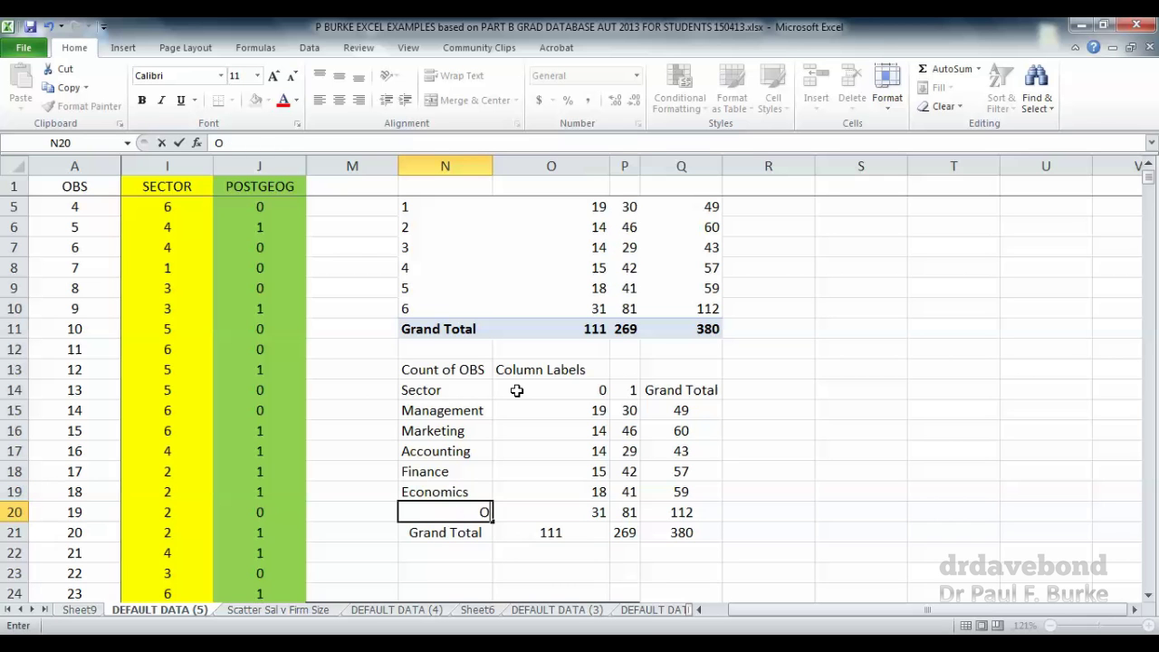
{"action": "type", "text": "ther"}
{"action": "key", "text": "Return"}
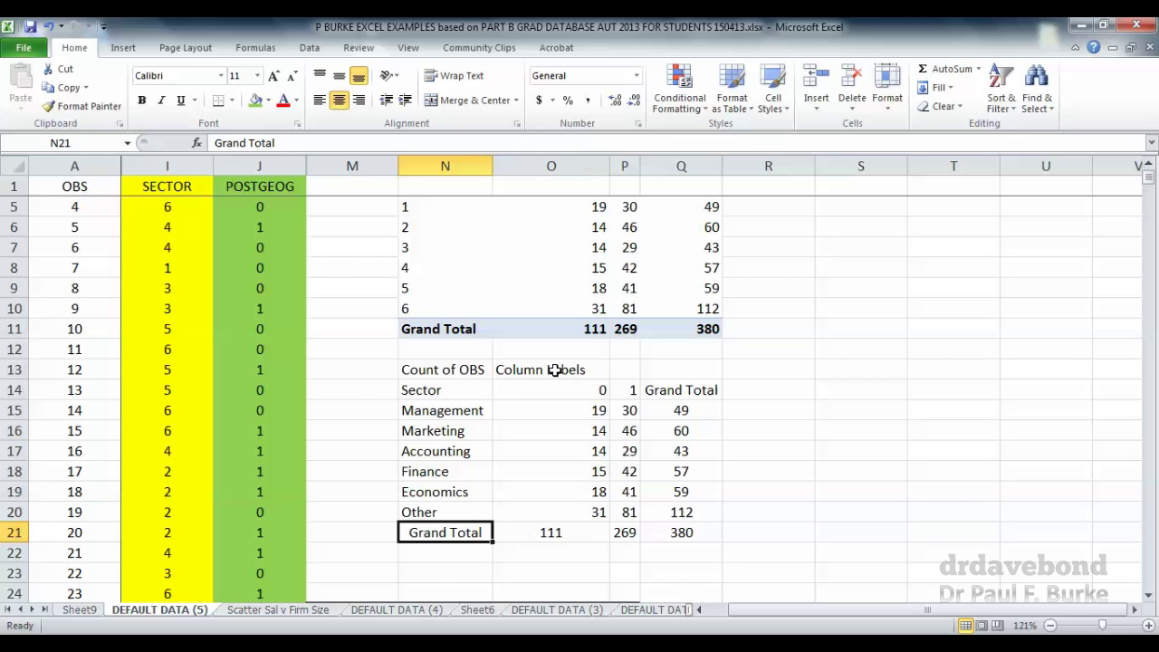
Change the pasted table's column headings to Location in O13, Non-Sydney in O14 and Sydney-based in P14
{"action": "left_click", "coordinate": [555, 370]}
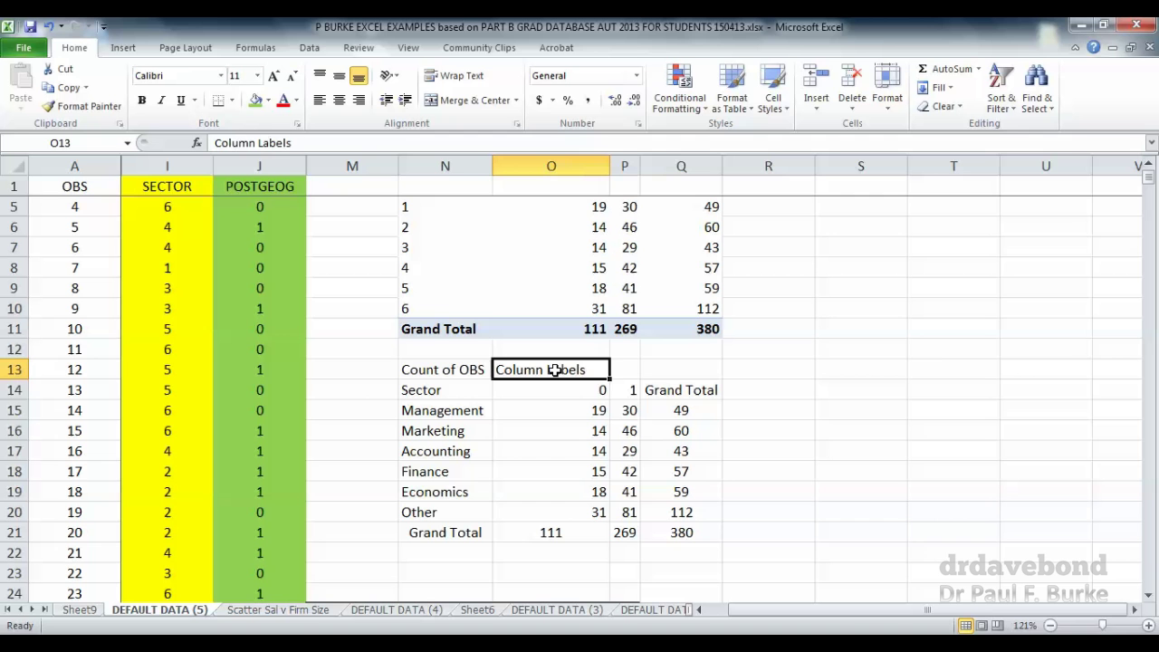
{"action": "type", "text": "Location"}
{"action": "key", "text": "Return"}
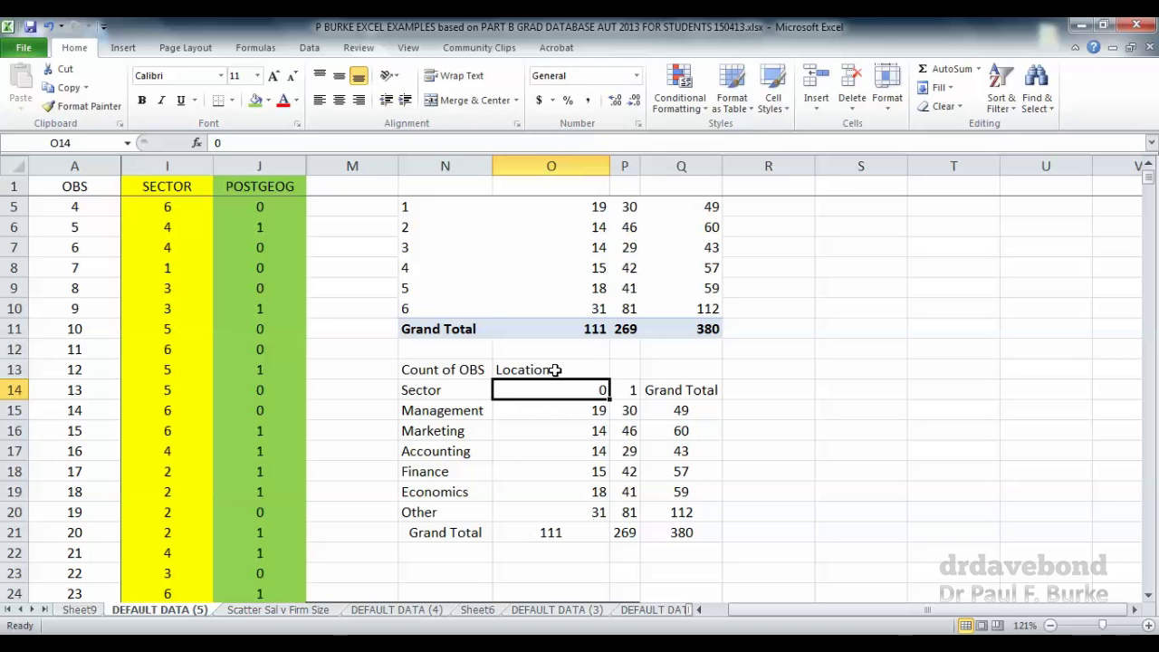
{"action": "type", "text": "Non-Sydn"}
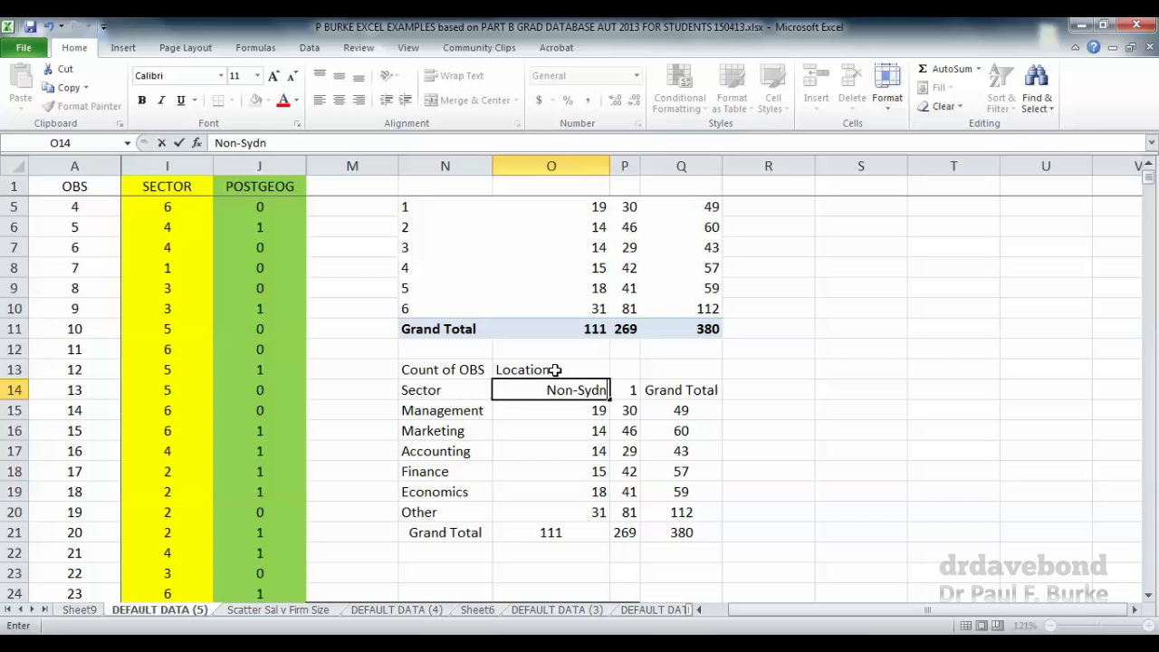
{"action": "type", "text": "ey"}
{"action": "key", "text": "Tab"}
{"action": "type", "text": "Syde"}
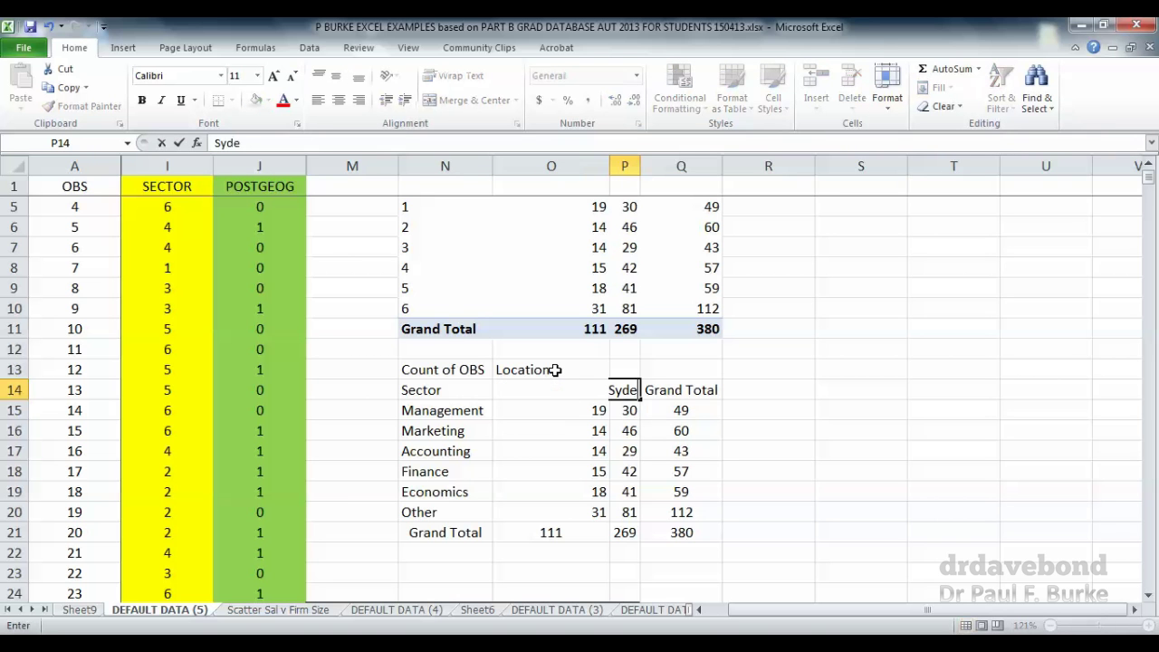
{"action": "key", "text": "BackSpace"}
{"action": "type", "text": "ney-based"}
{"action": "key", "text": "Return"}
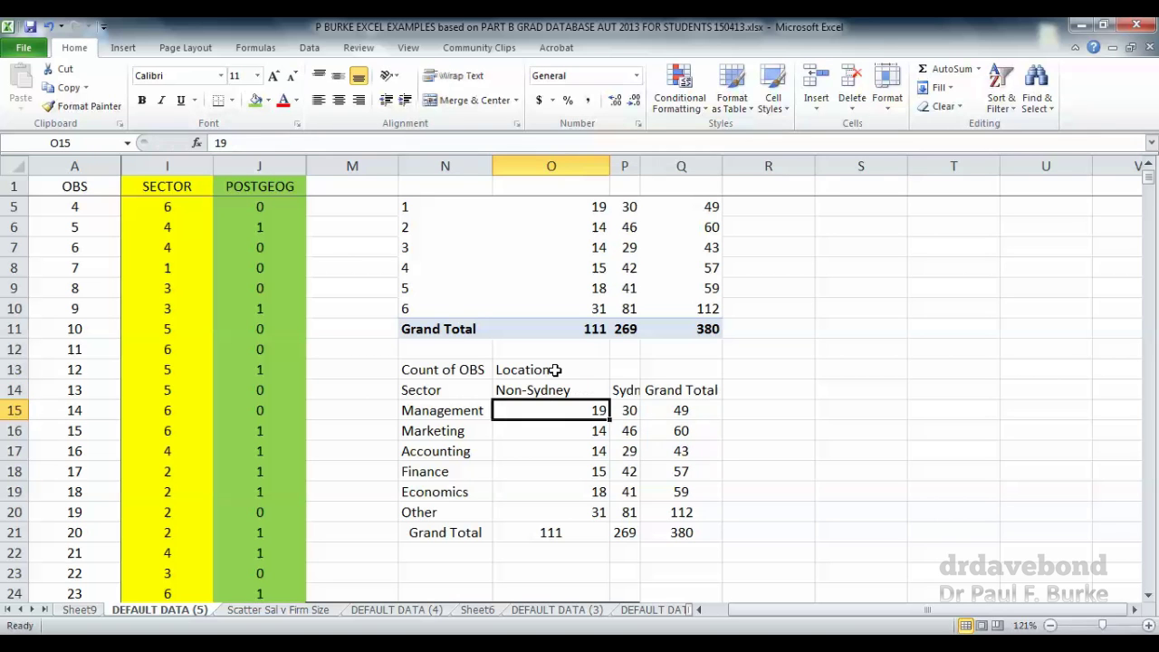
Autofit columns O to Q to their contents and clear the Count of OBS label from cell N13
{"action": "left_click_drag", "start_coordinate": [565, 166], "coordinate": [686, 166]}
{"action": "double_click", "coordinate": [647, 163]}
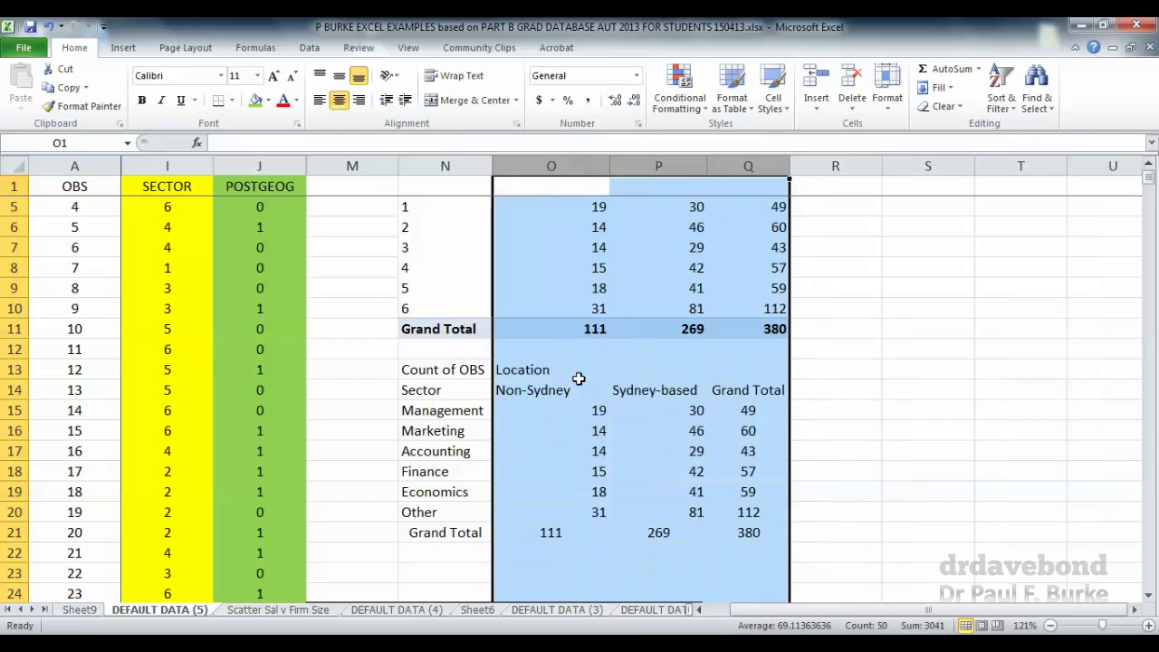
{"action": "left_click", "coordinate": [445, 389]}
{"action": "left_click", "coordinate": [444, 369]}
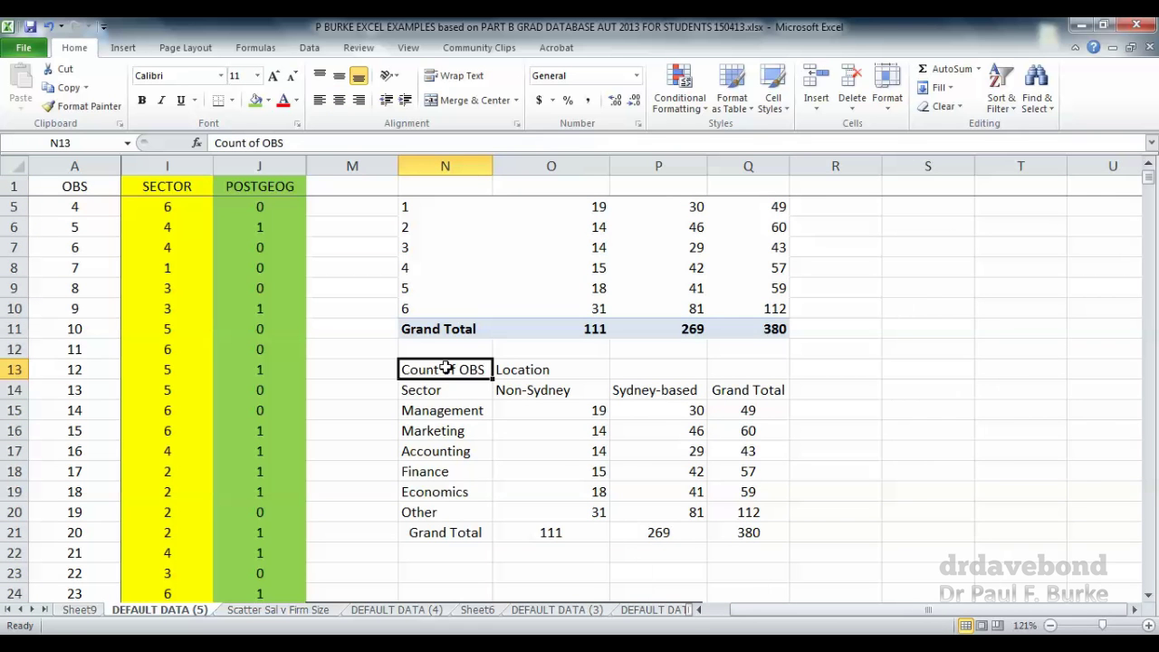
{"action": "key", "text": "Delete"}
{"action": "key", "text": "Up"}
{"action": "key", "text": "Up"}
{"action": "key", "text": "Up"}
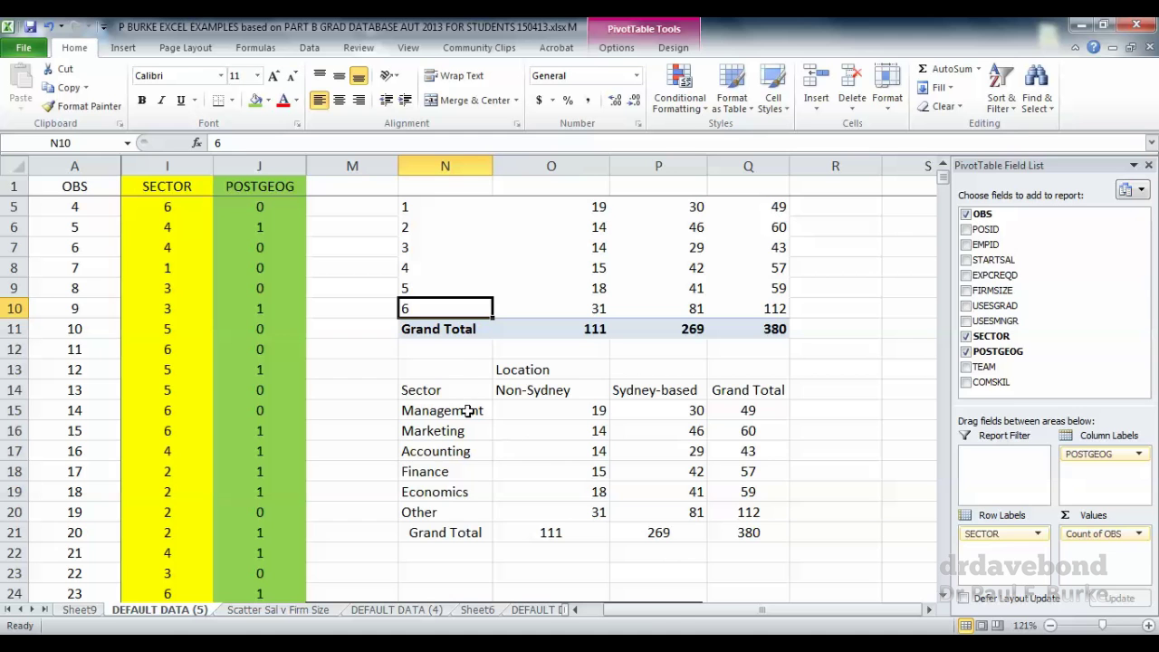
Examine the counts by sector and location in the relabelled table, including the column totals and overall total
{"action": "left_click_drag", "start_coordinate": [474, 410], "coordinate": [474, 510]}
{"action": "left_click_drag", "start_coordinate": [551, 390], "coordinate": [627, 409]}
{"action": "left_click", "coordinate": [596, 413]}
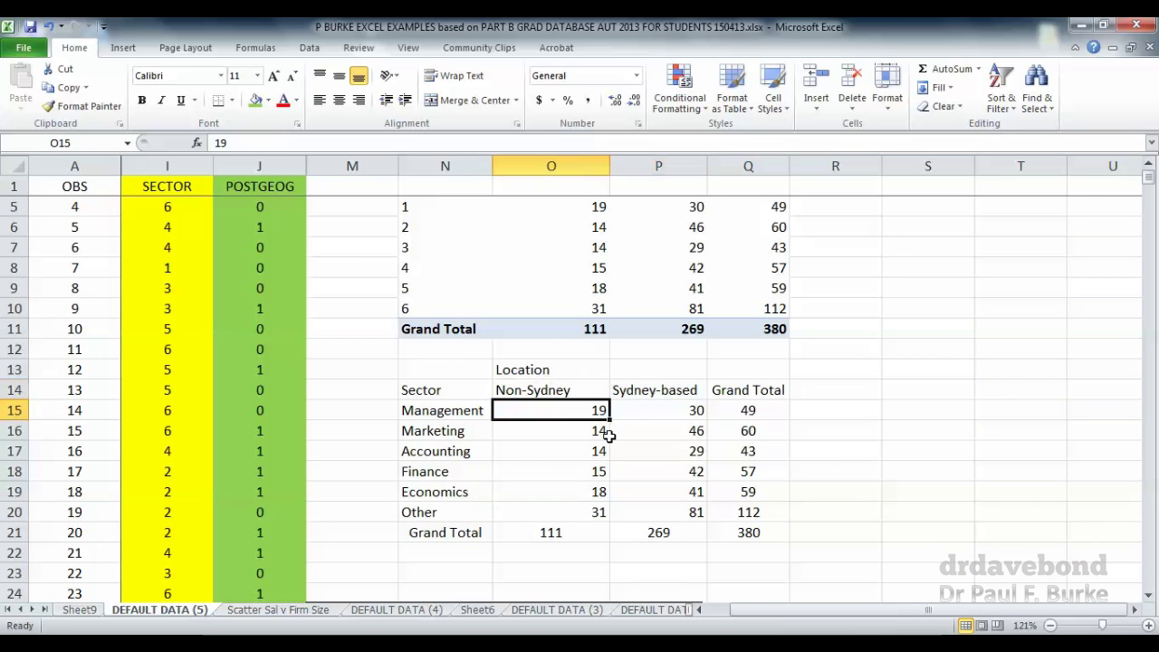
{"action": "left_click", "coordinate": [669, 450]}
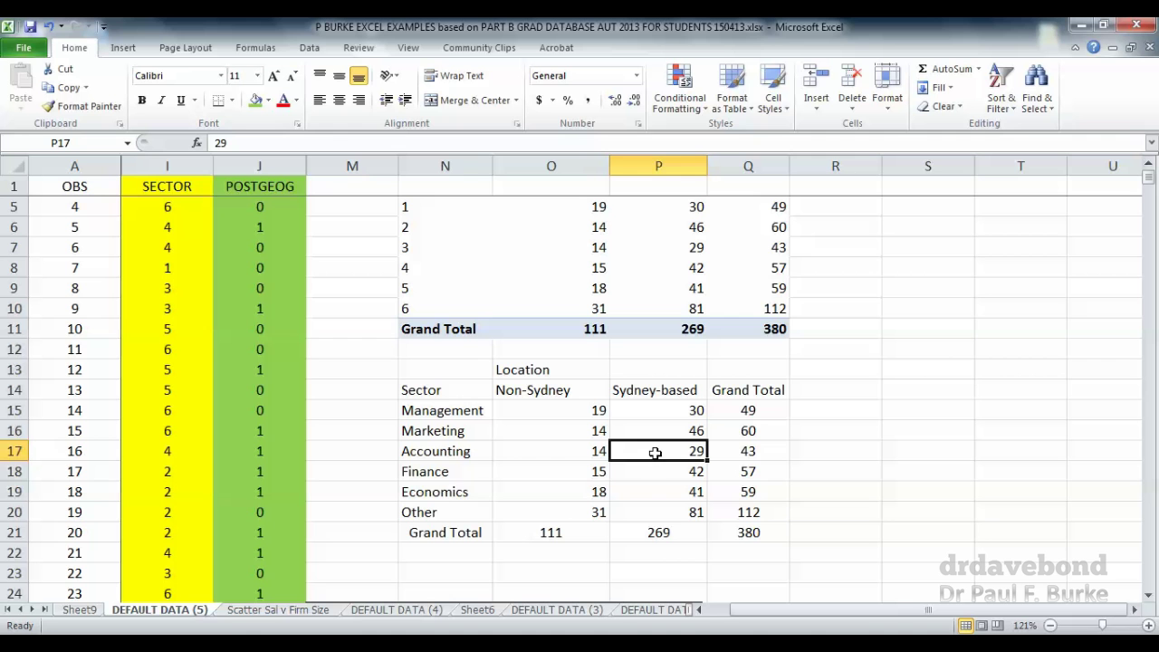
{"action": "left_click", "coordinate": [659, 537]}
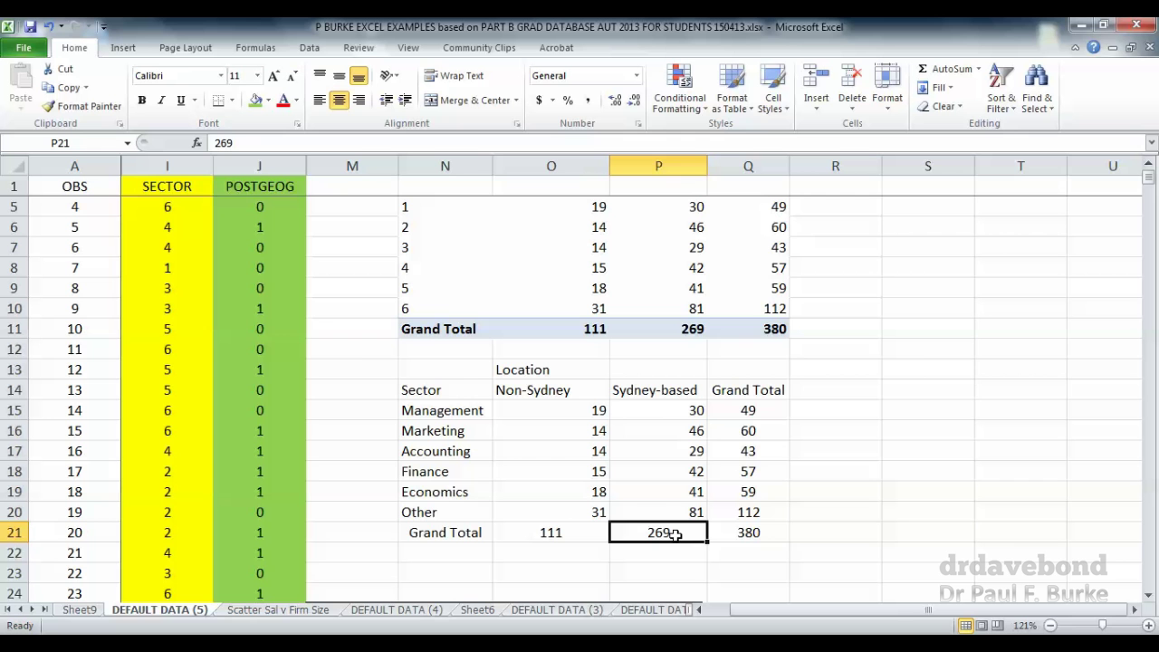
{"action": "left_click", "coordinate": [728, 532]}
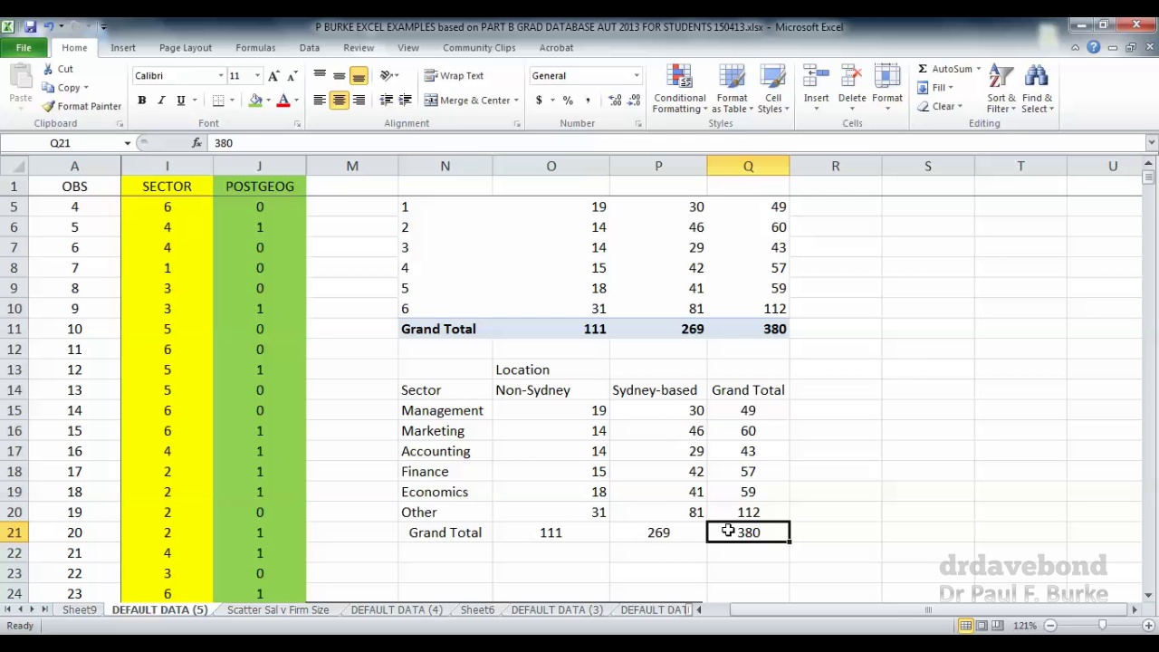
{"action": "scroll", "coordinate": [729, 531], "scroll_direction": "up", "scroll_amount": 1}
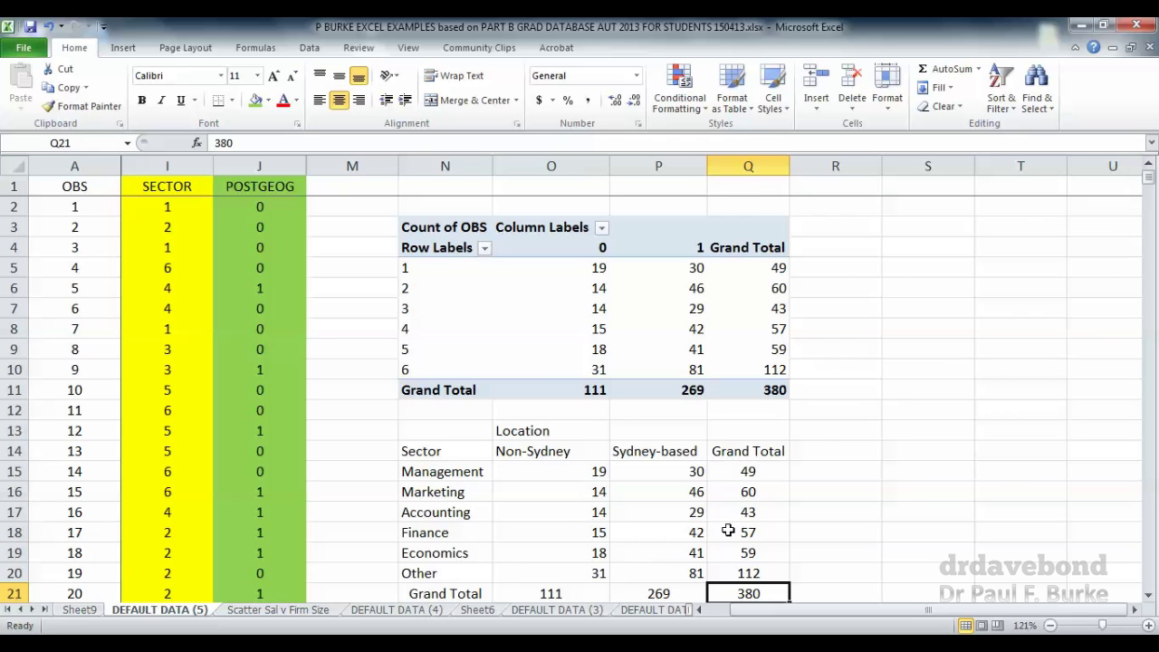
{"action": "scroll", "coordinate": [729, 532], "scroll_direction": "down", "scroll_amount": 1}
{"action": "scroll", "coordinate": [728, 532], "scroll_direction": "up", "scroll_amount": 1}
Show the PivotTable's Count of OBS values as % of Grand Total
{"action": "left_click", "coordinate": [627, 294]}
{"action": "left_click", "coordinate": [569, 288]}
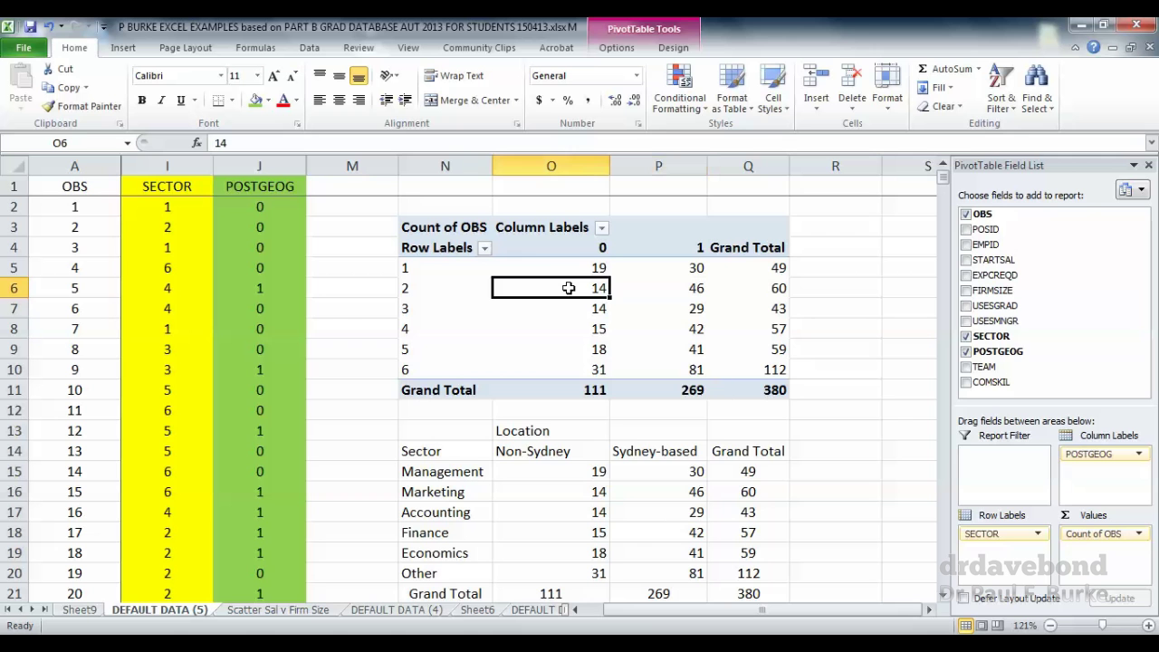
{"action": "right_click", "coordinate": [568, 288]}
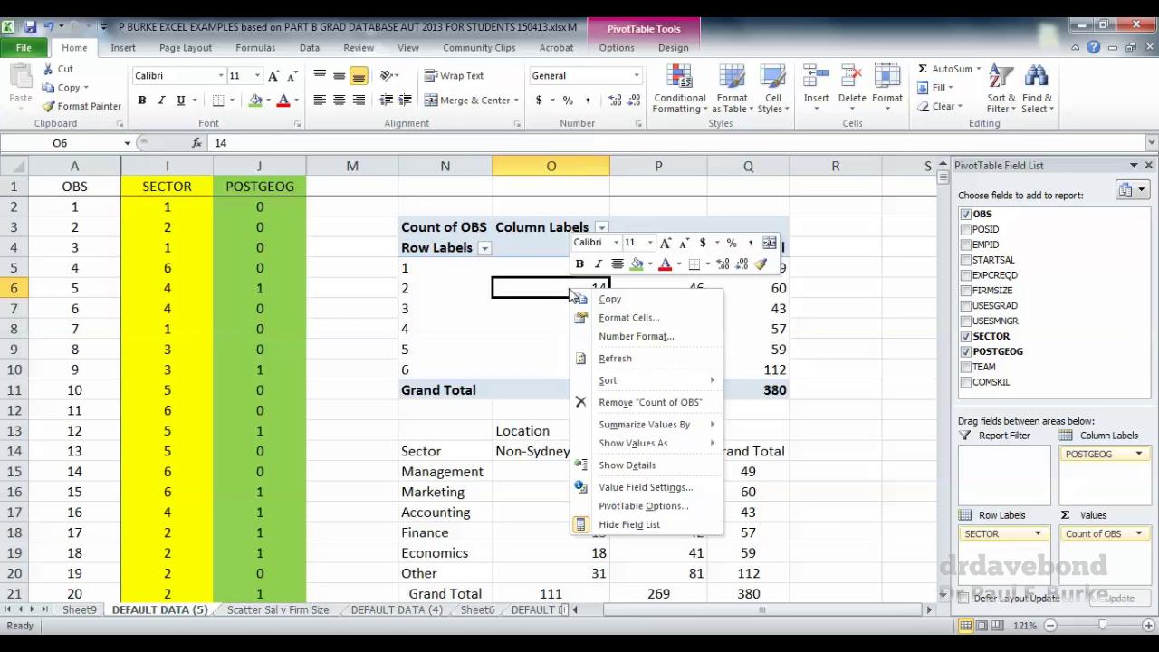
{"action": "mouse_move", "coordinate": [630, 444]}
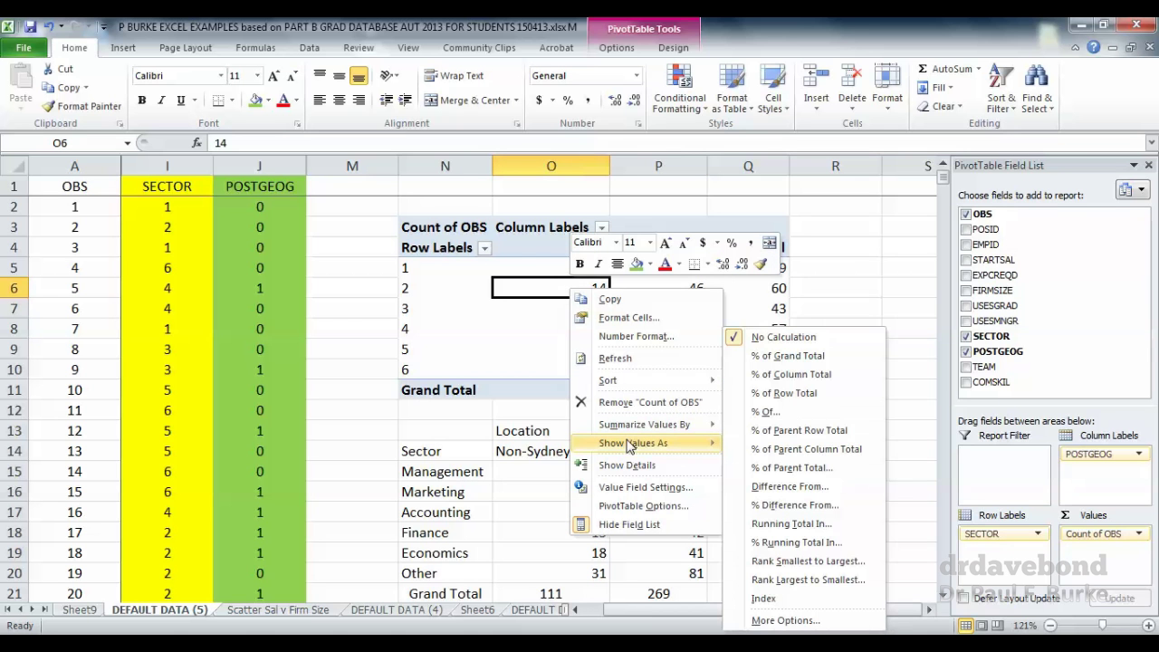
{"action": "left_click", "coordinate": [795, 362]}
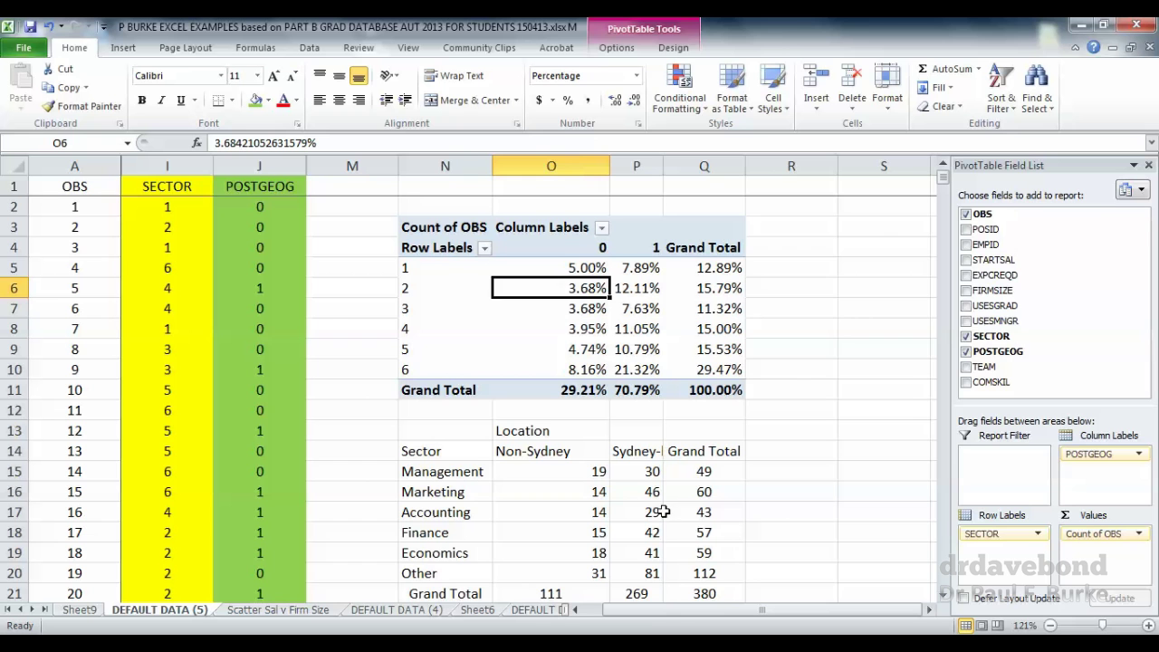
{"action": "left_click", "coordinate": [571, 466]}
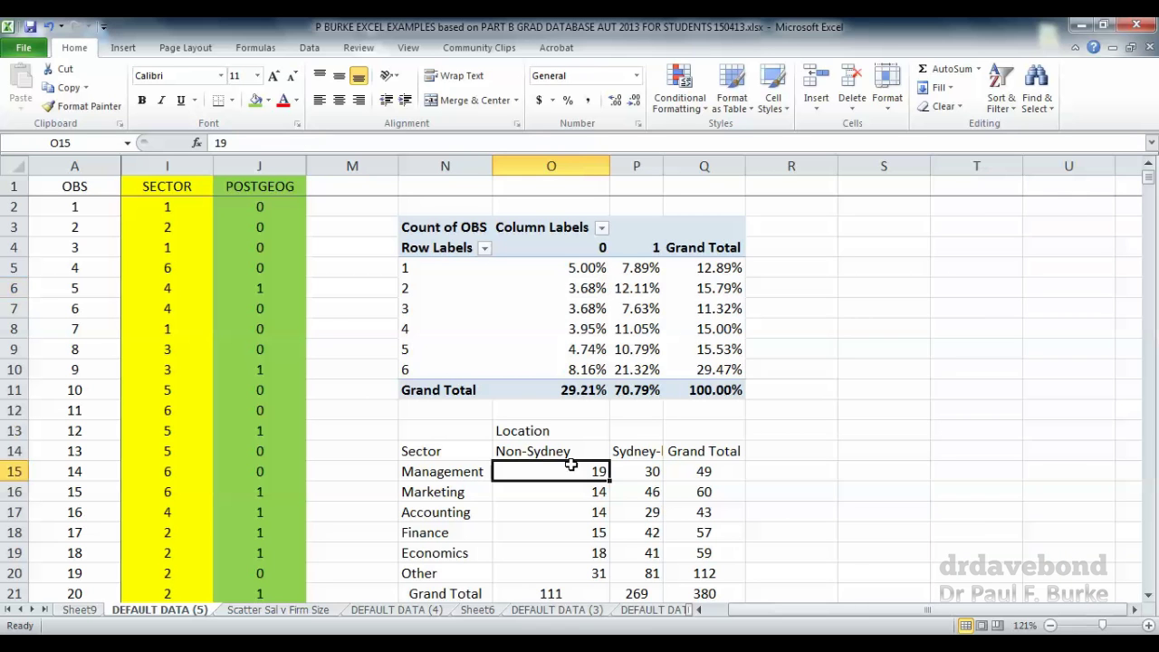